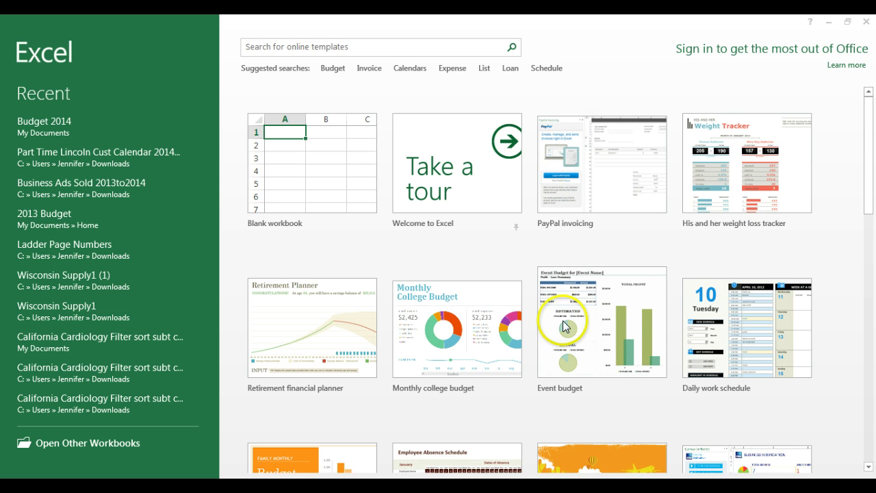
Create a new blank workbook and select cell A1
click(296, 178)
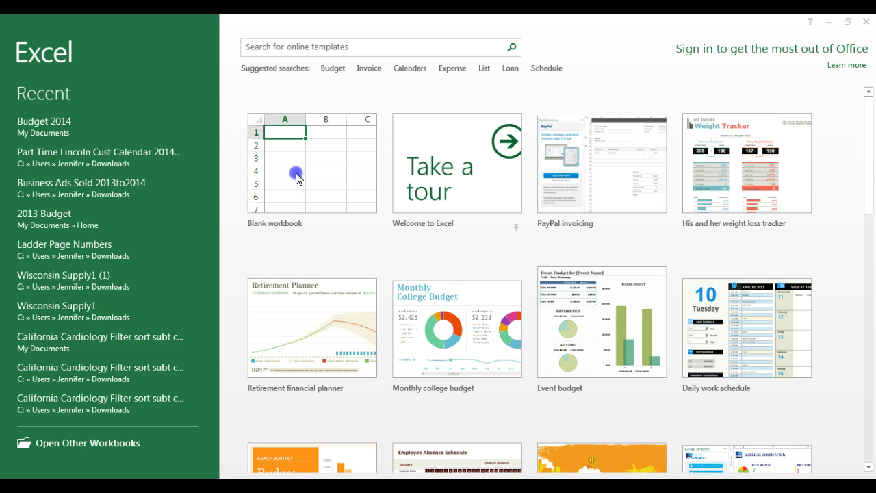
click(296, 178)
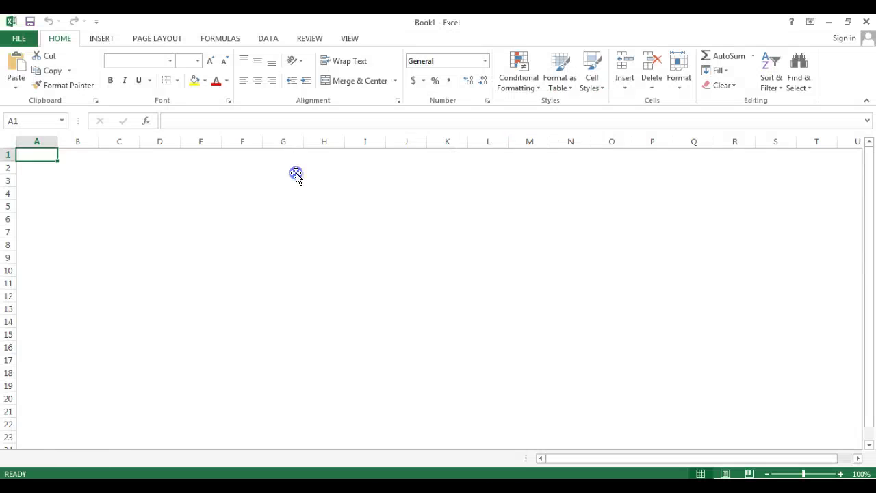
click(296, 172)
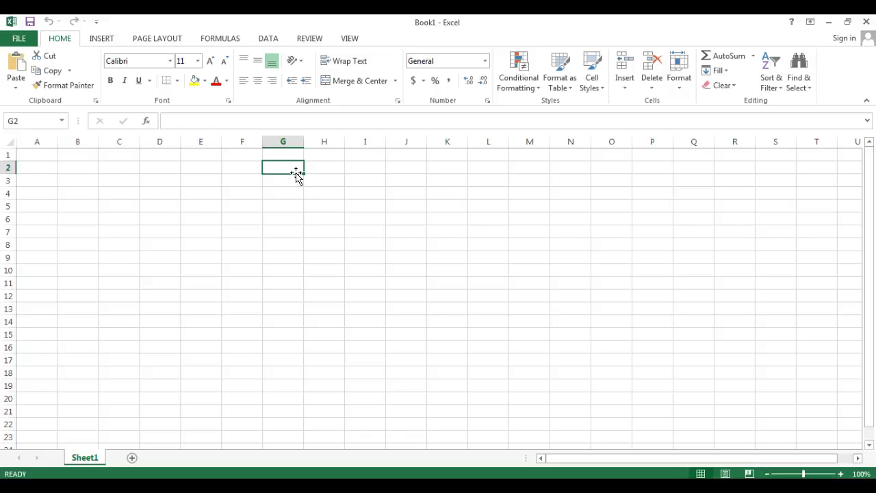
click(32, 153)
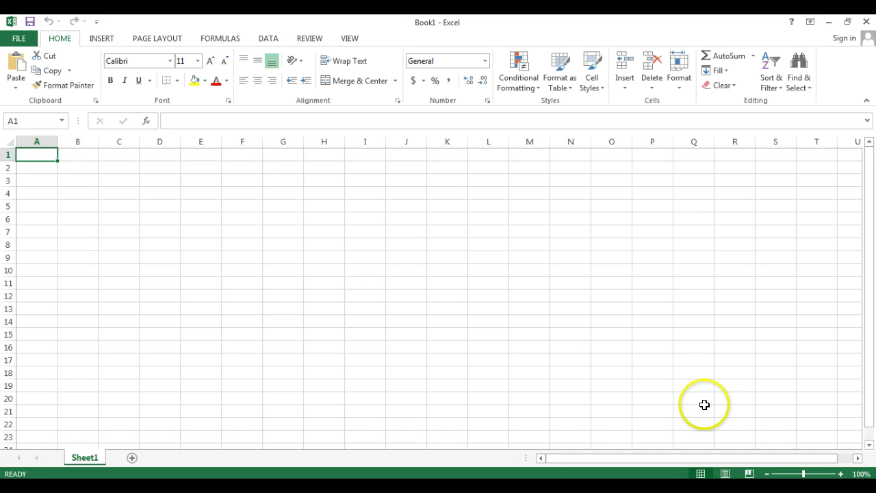
Enter the title "Multiply" in cell A1
click(841, 473)
click(840, 473)
click(840, 474)
click(841, 474)
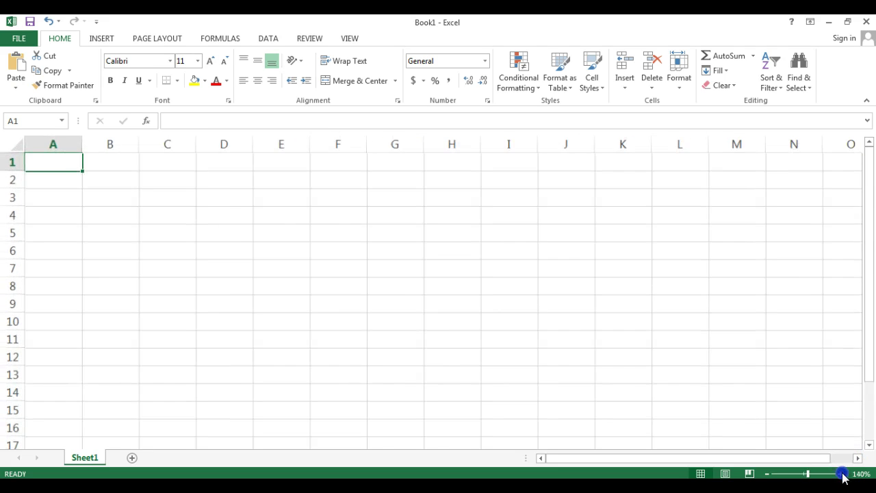
click(840, 474)
click(841, 473)
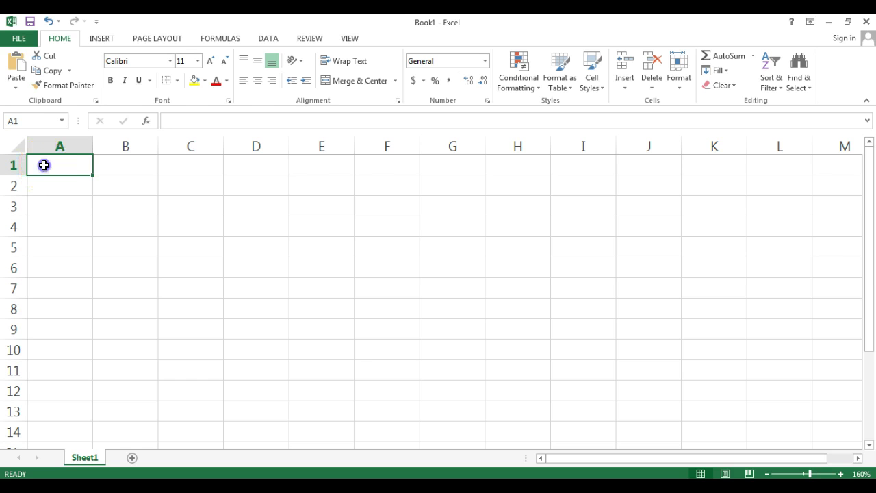
double_click(55, 166)
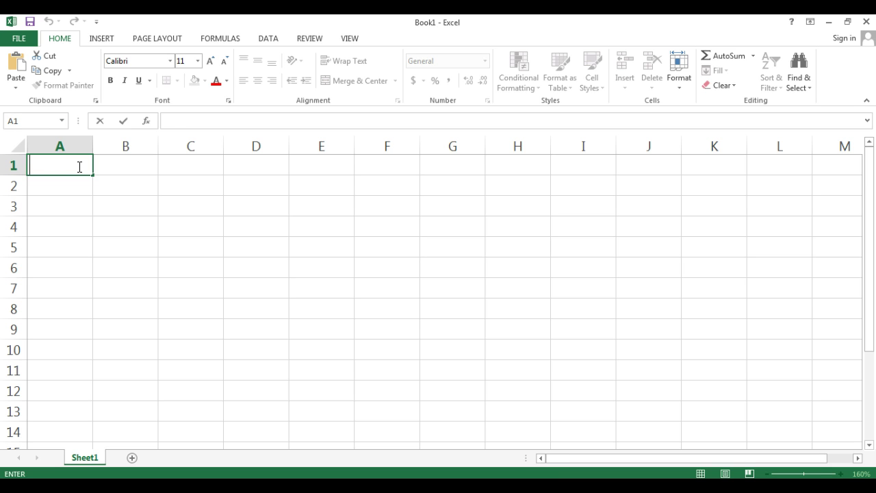
text(Multiple)
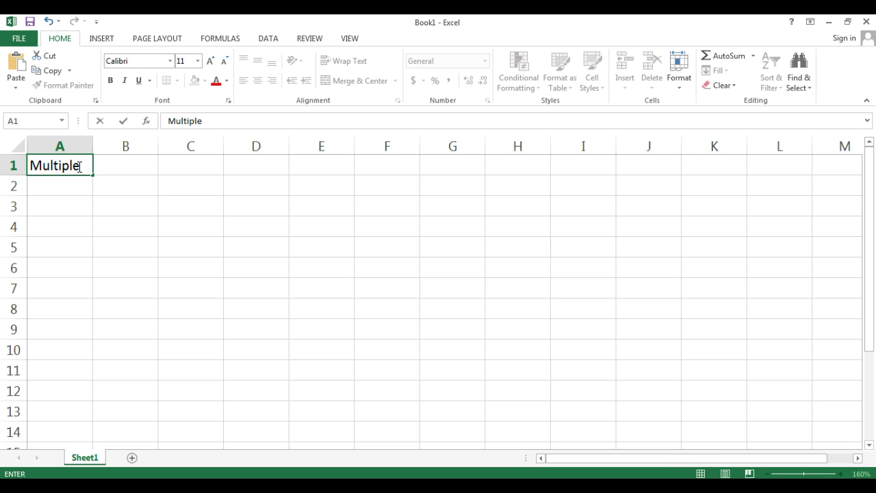
key(BackSpace)
text(y)
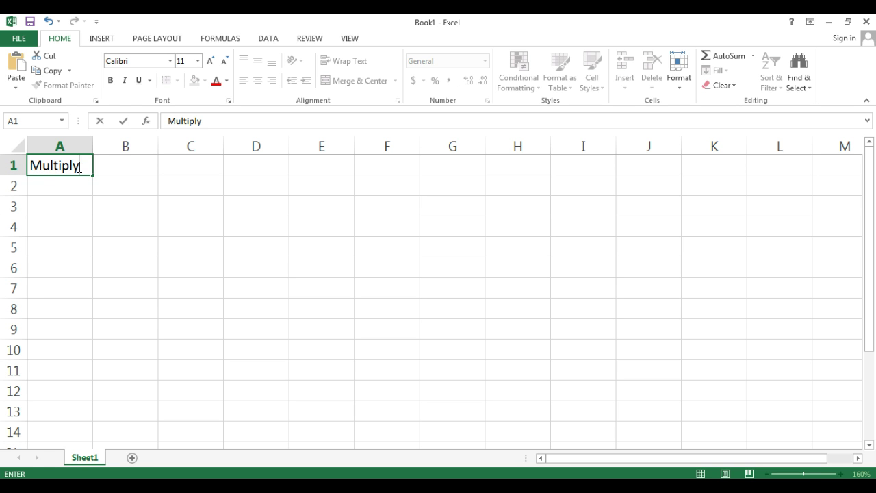
Enter the column headings Rate, Hours and Total in cells B2, C2 and D2
click(120, 182)
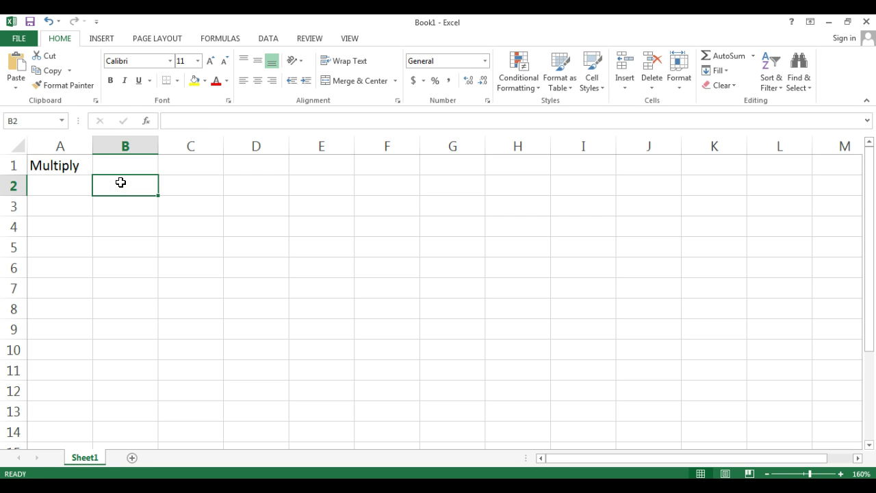
text(Rate)
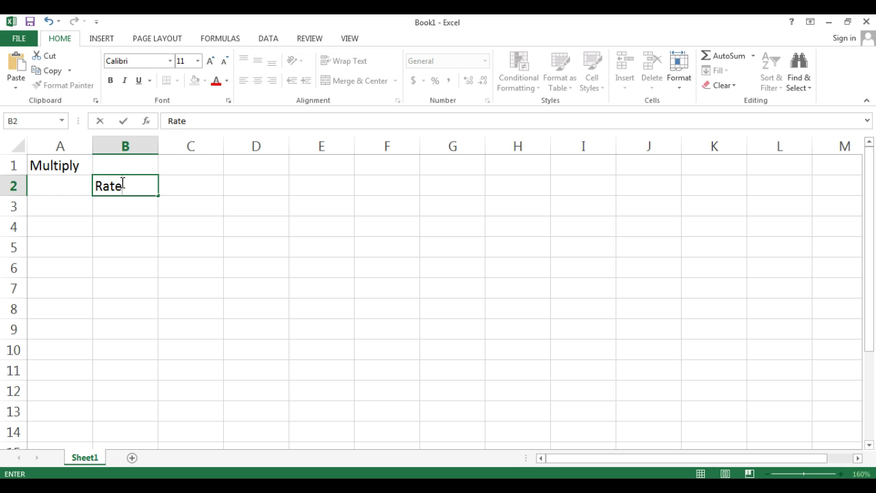
click(189, 183)
text(Hou)
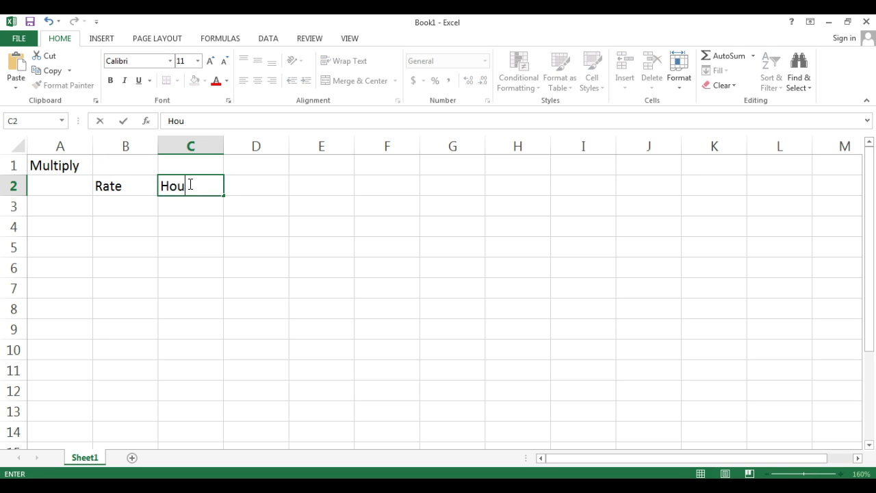
text(rs)
click(237, 191)
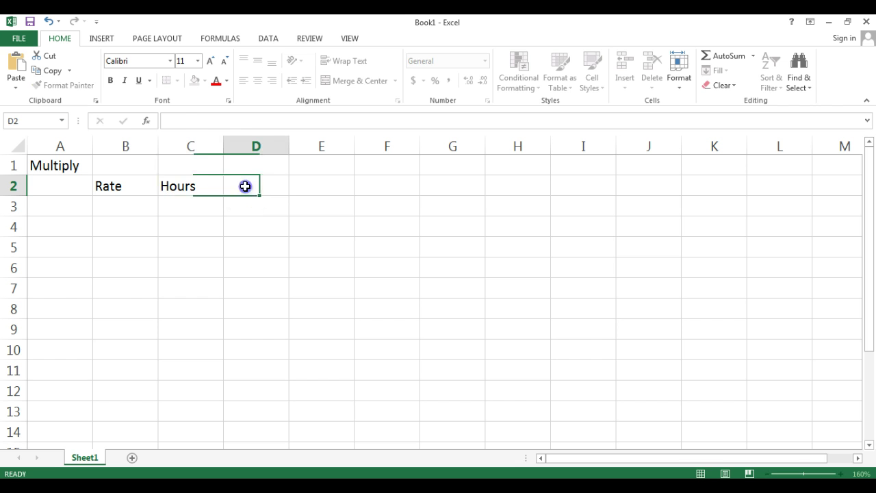
text(Total)
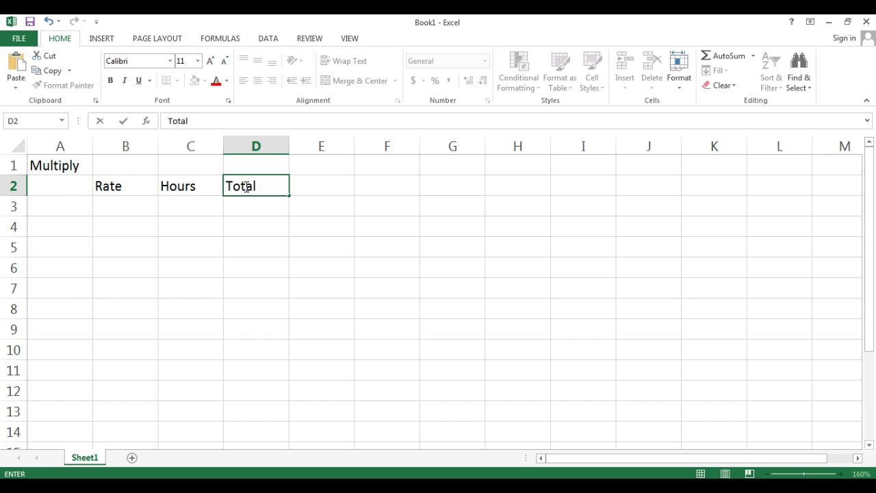
Enter the two people's first names as row labels in cells A3 and A4
click(70, 204)
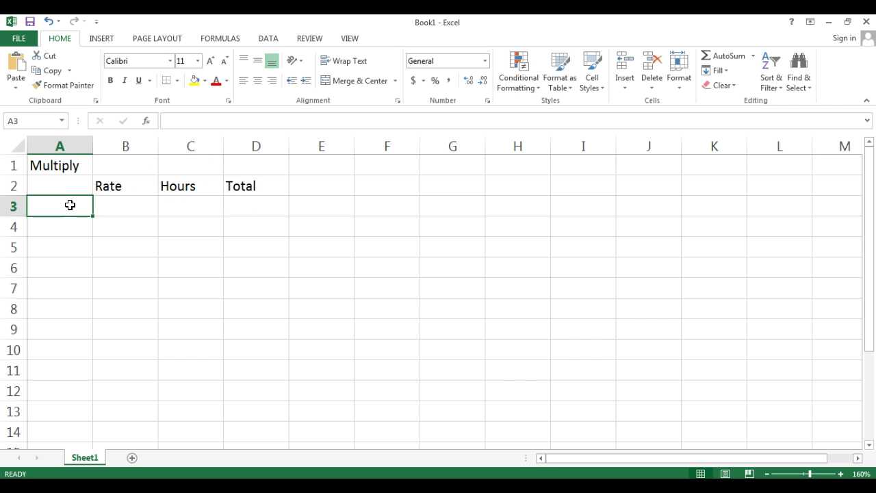
text(mar)
key(BackSpace)
key(BackSpace)
key(BackSpace)
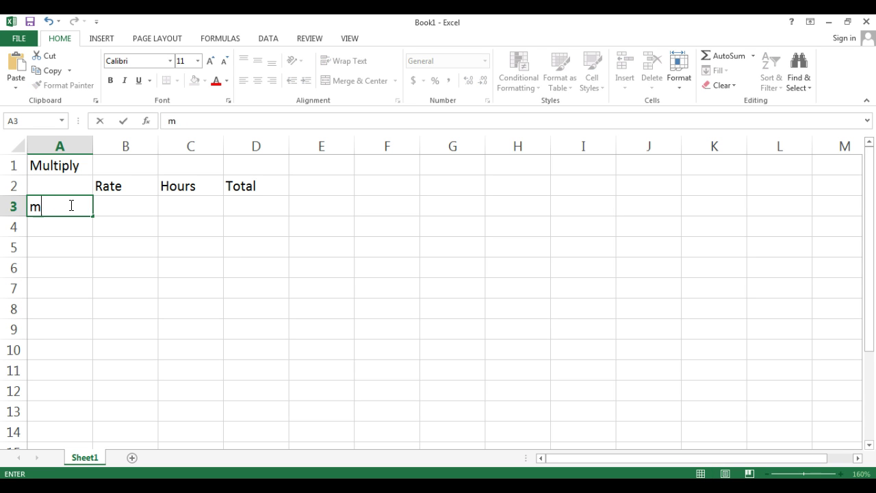
text(Mary)
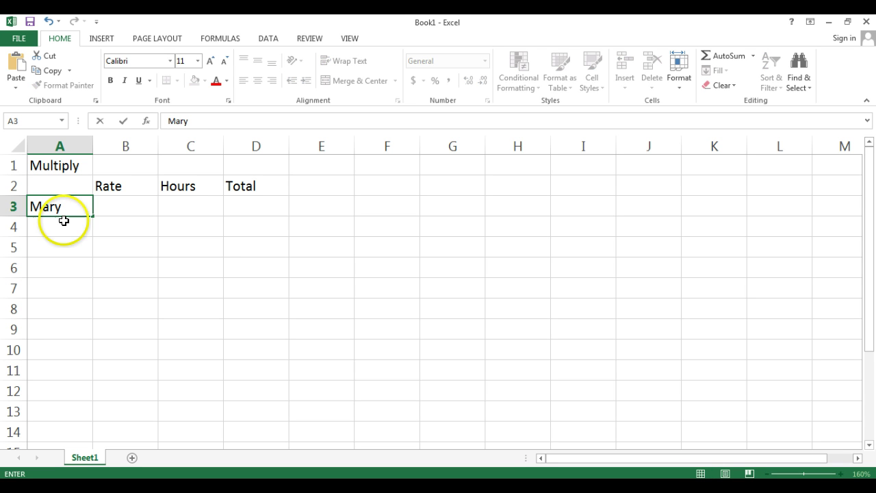
click(61, 223)
text(Todd)
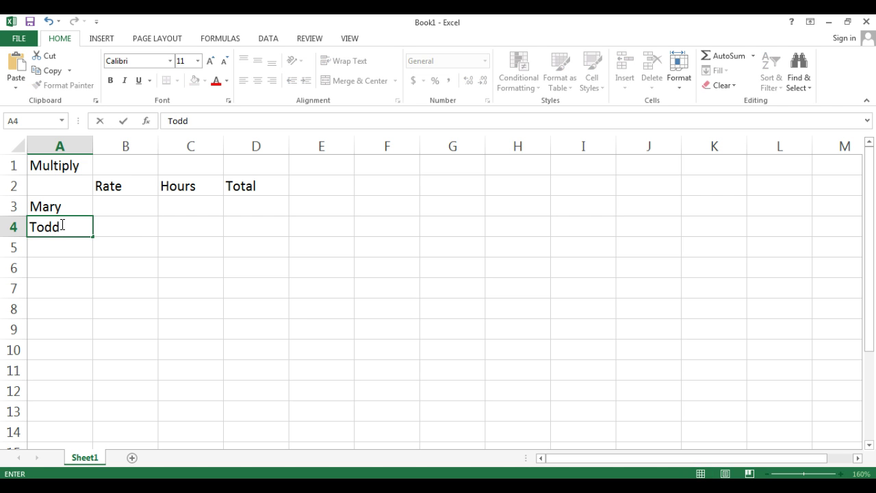
click(110, 209)
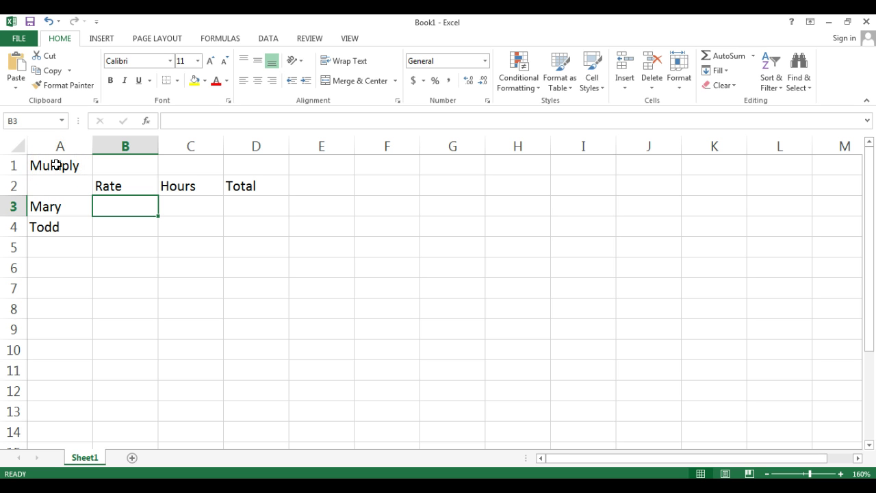
Merge and center the title across cells A1 to D1
drag(56, 165, 244, 149)
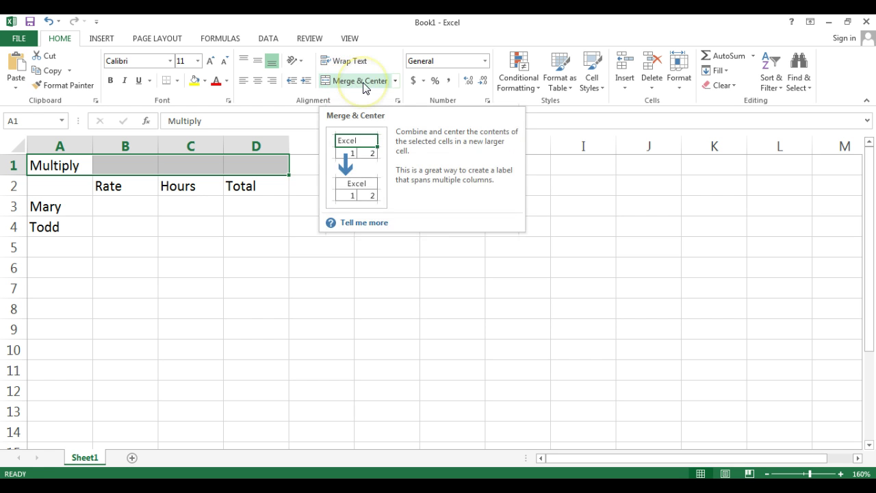
click(396, 83)
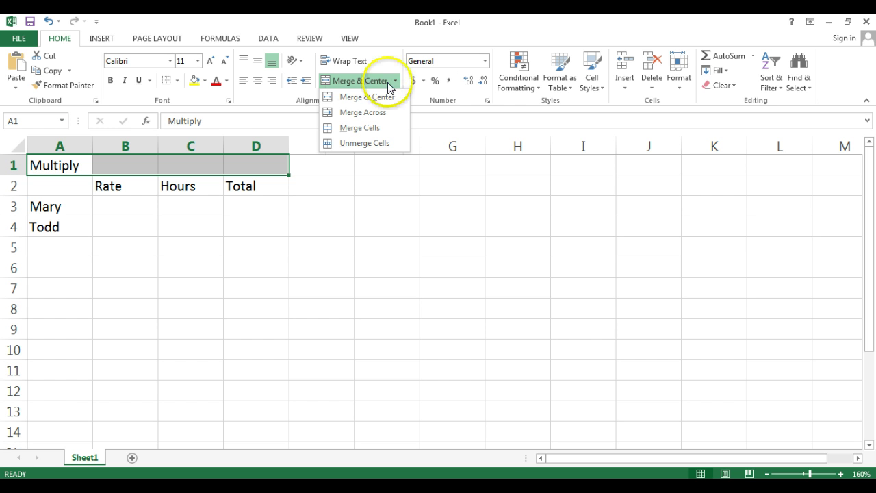
click(355, 81)
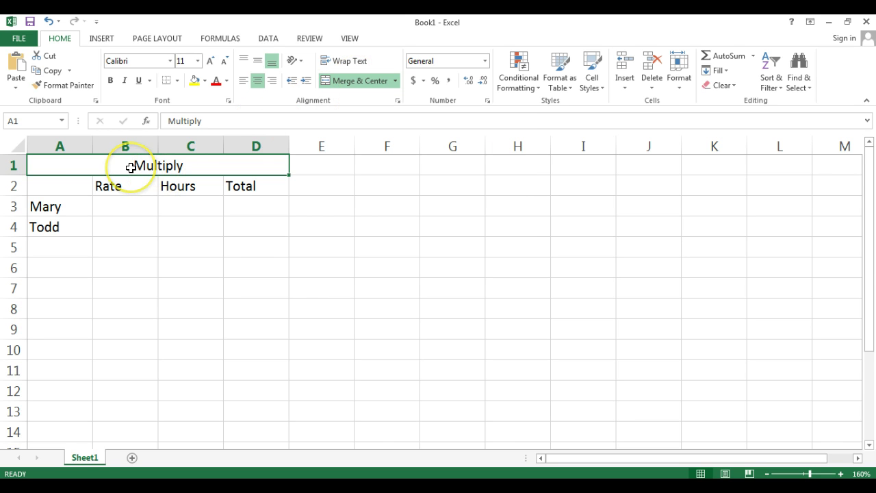
click(155, 166)
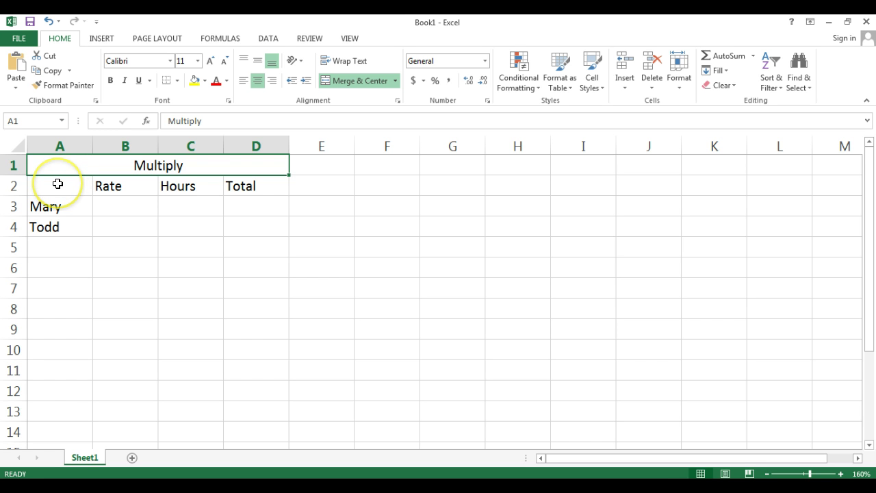
Apply All Borders to the table cells A2 to D4
drag(57, 188, 234, 221)
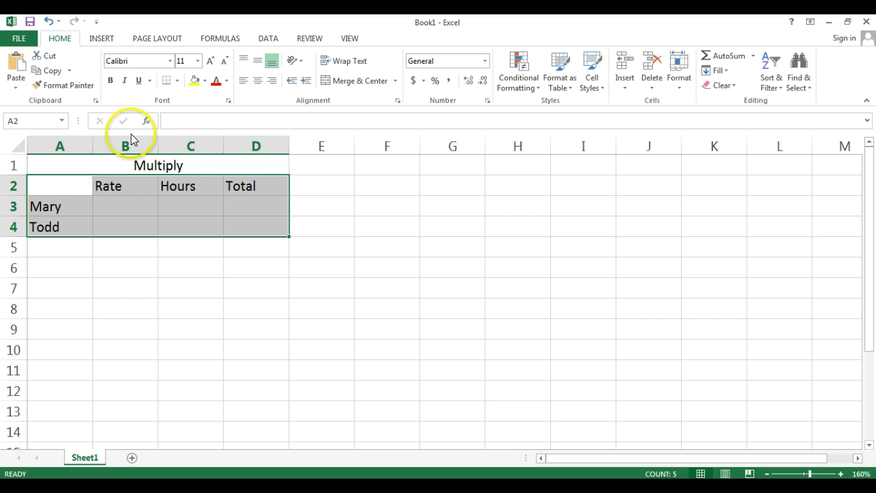
click(178, 81)
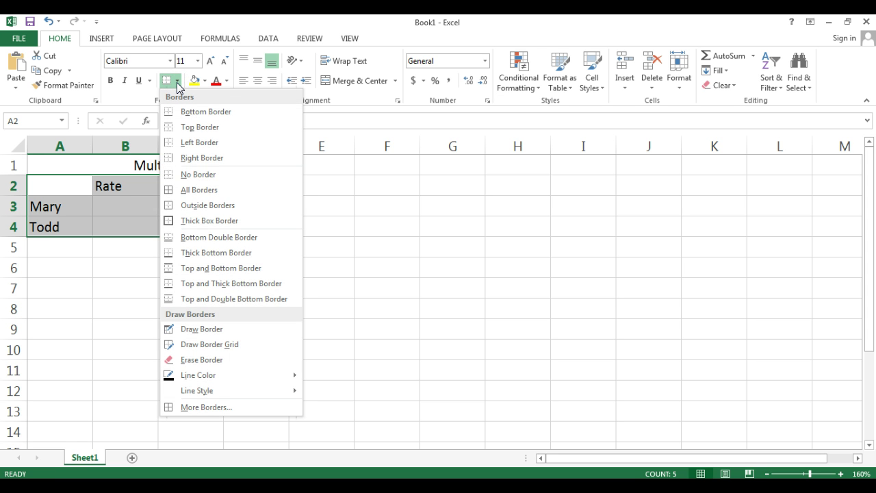
click(197, 190)
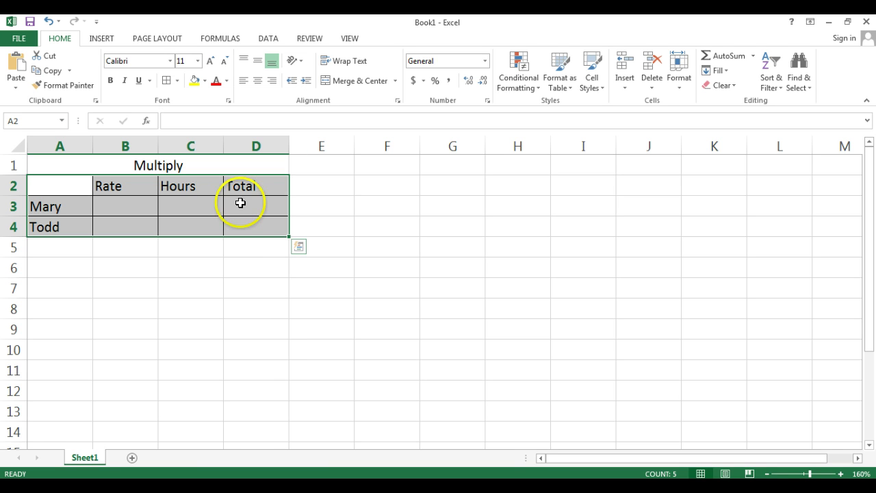
click(246, 242)
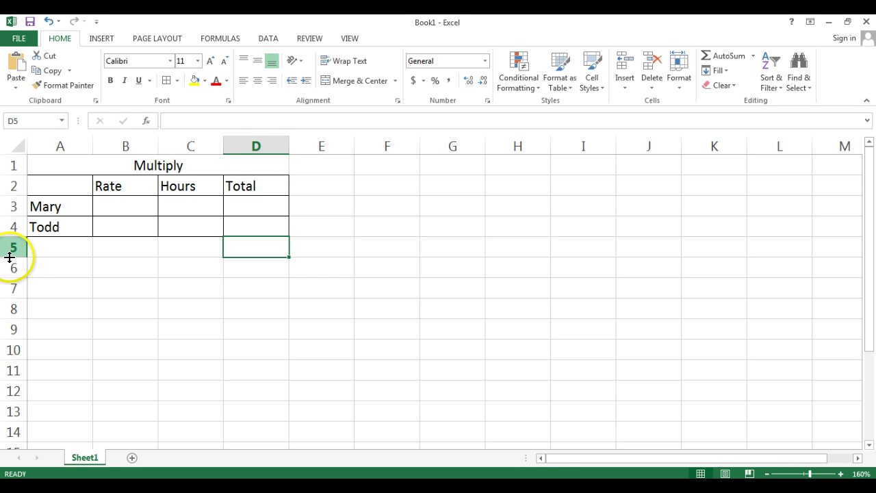
Fill in rate 8 and hours 16 in row 3, and rate 9 and hours 24 in row 4
click(117, 204)
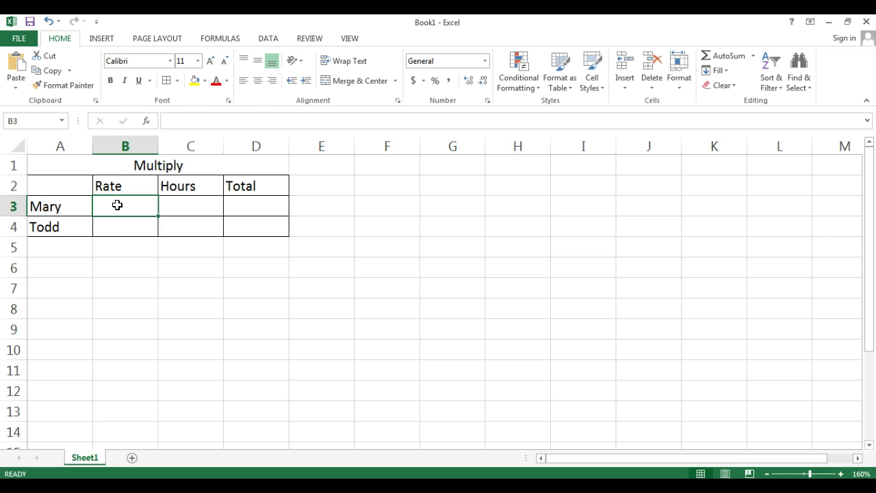
text(8)
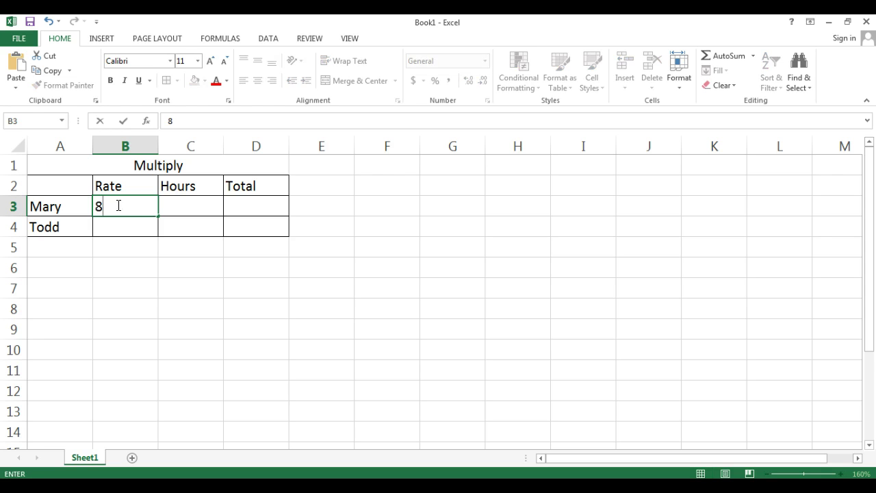
key(Tab)
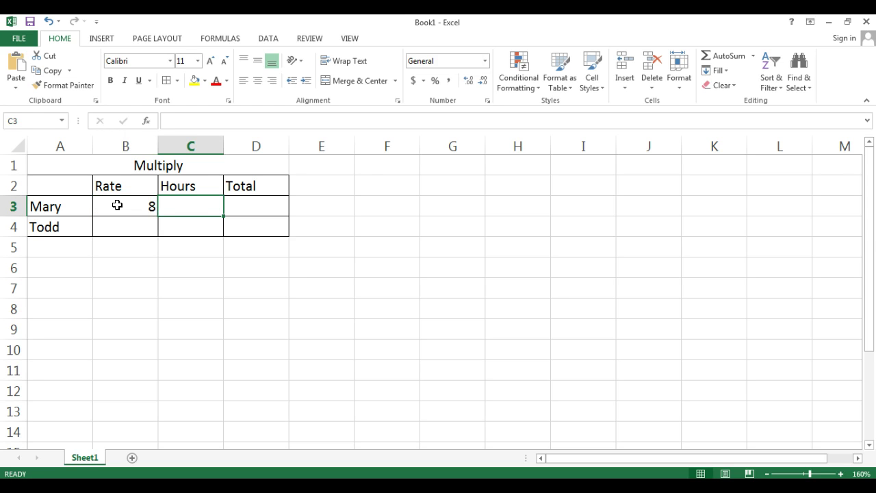
text(16)
key(Return)
key(Left)
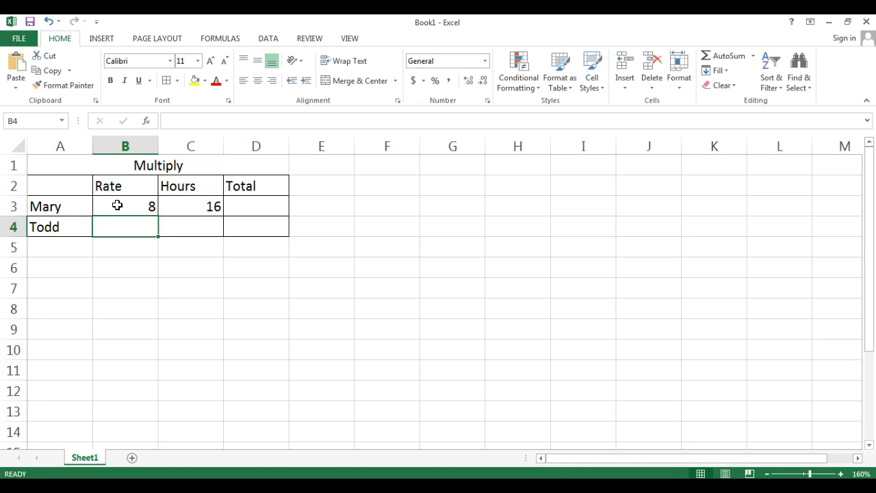
text(9)
key(Tab)
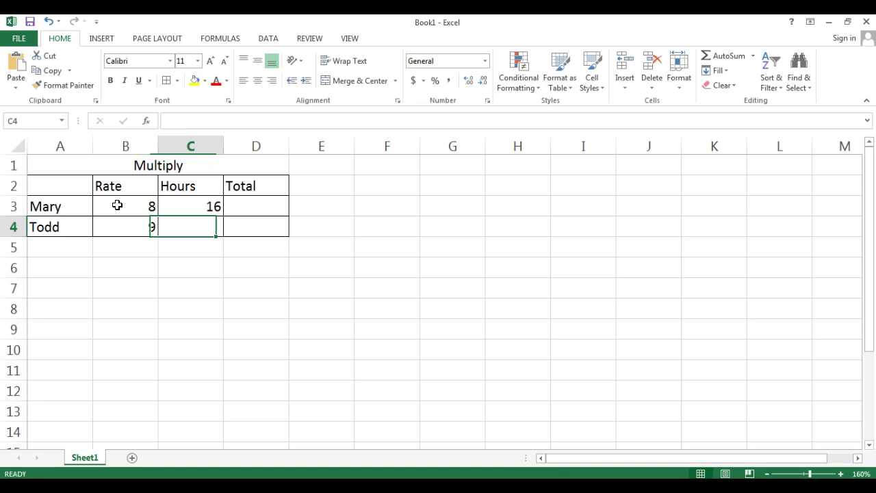
text(24)
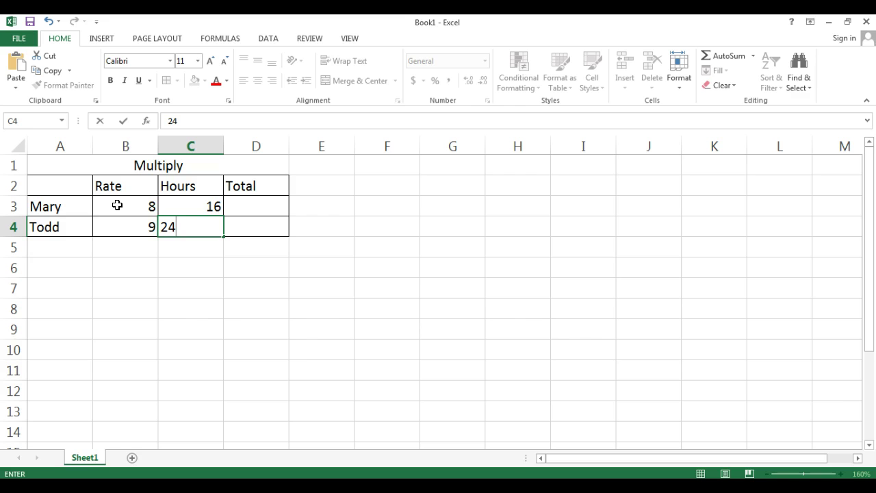
Calculate the first person's total in cell D3 with the formula =B3*C3
click(250, 210)
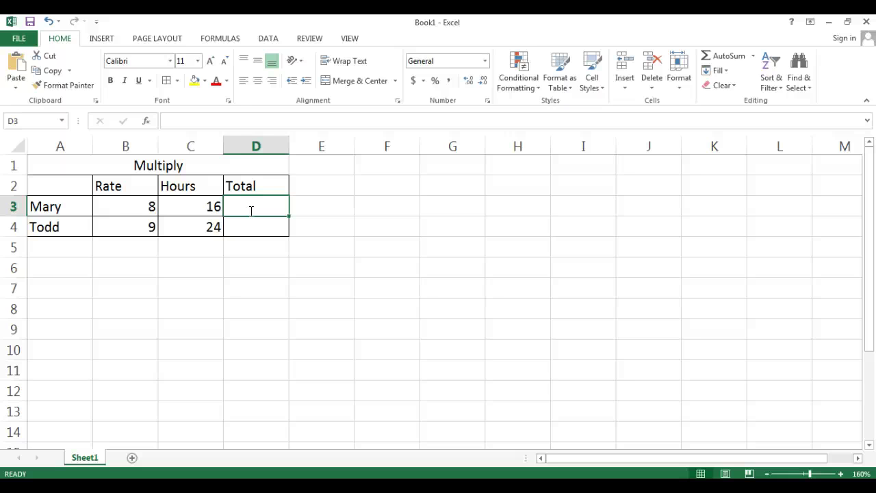
text(=)
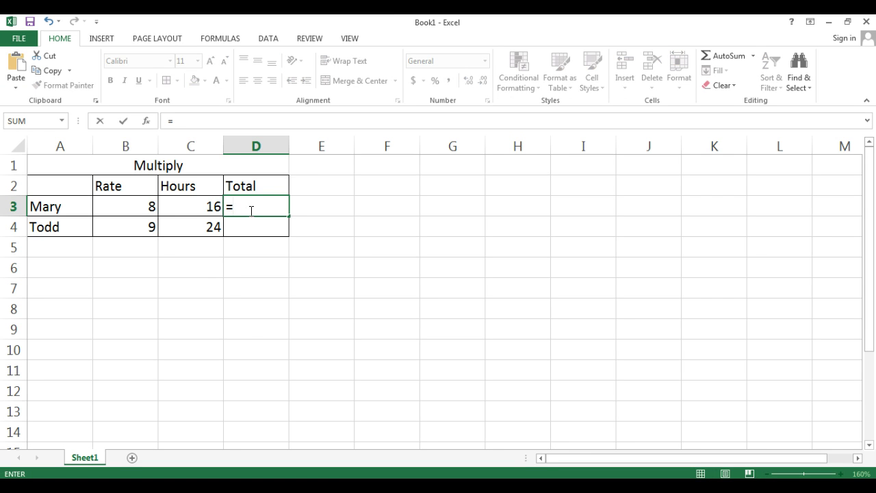
click(138, 205)
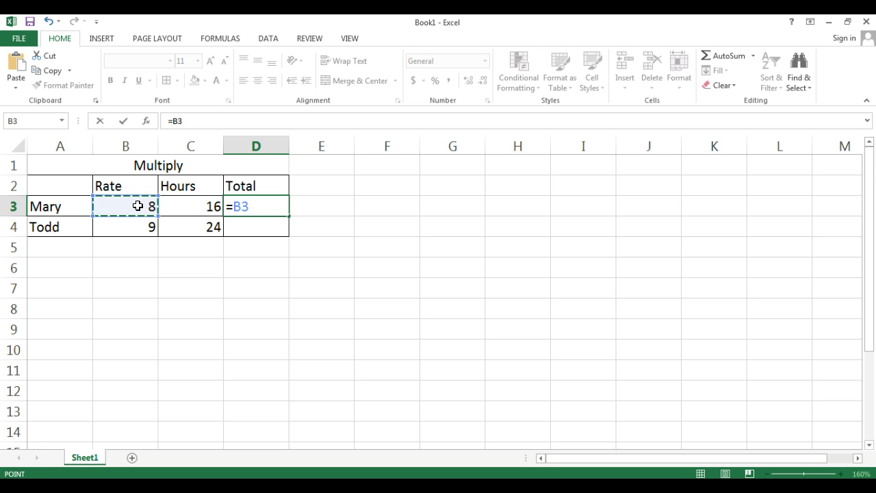
text(*)
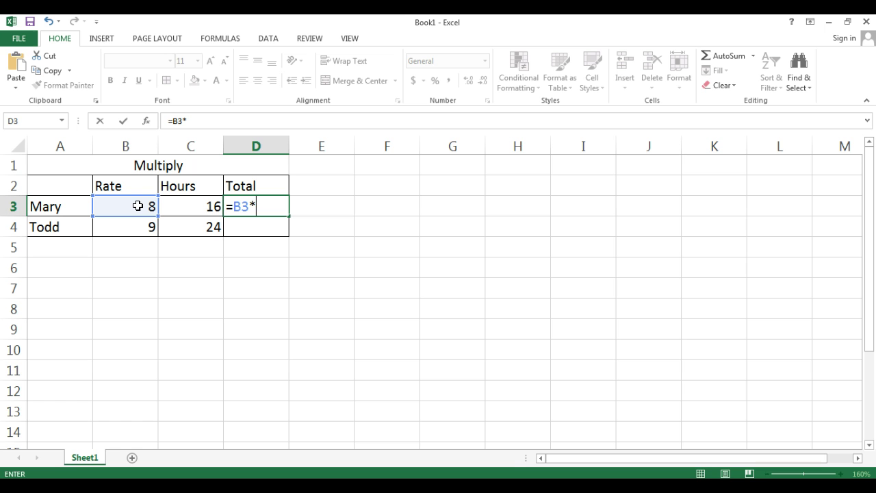
click(189, 203)
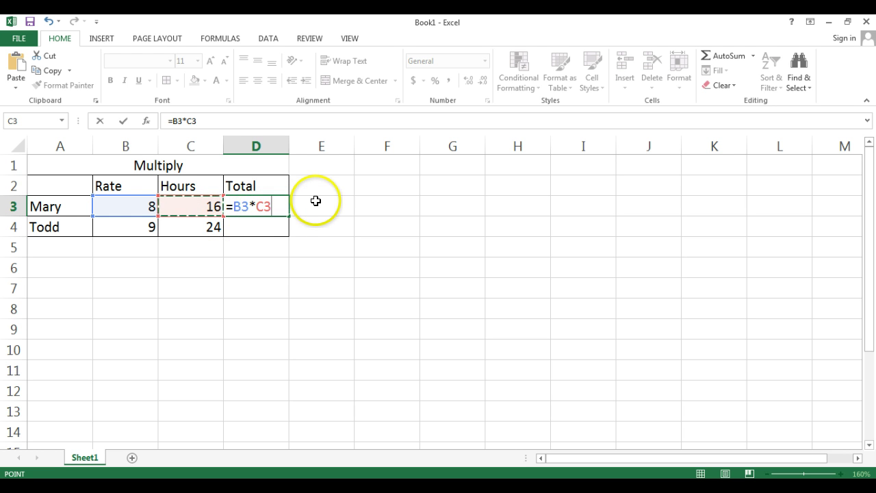
key(Return)
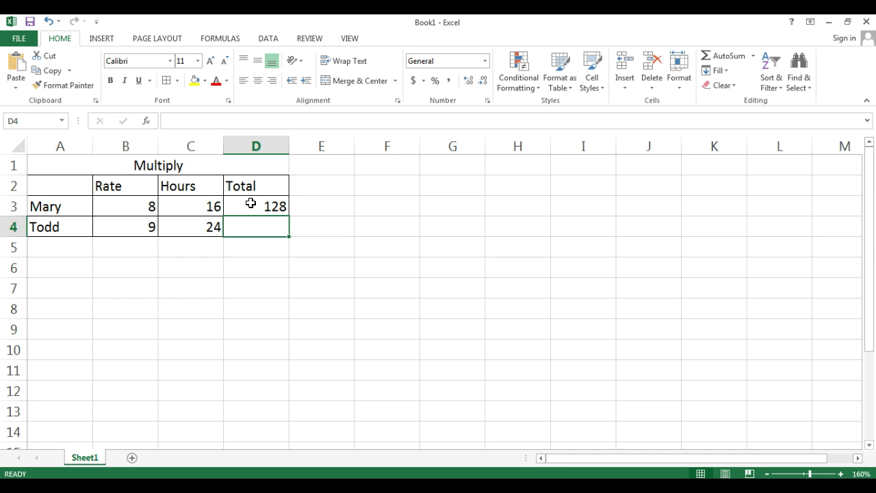
Test the formula in D3 by changing the rate in B3 to 28, and undo that change
click(115, 206)
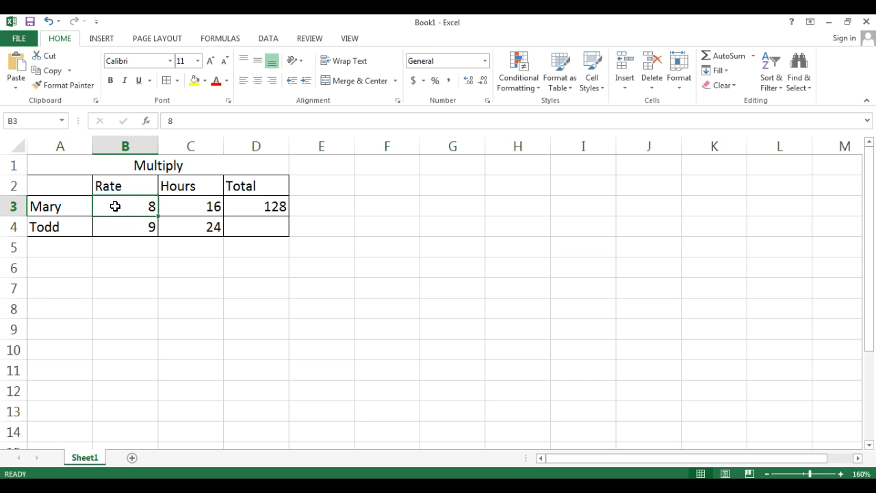
text(28)
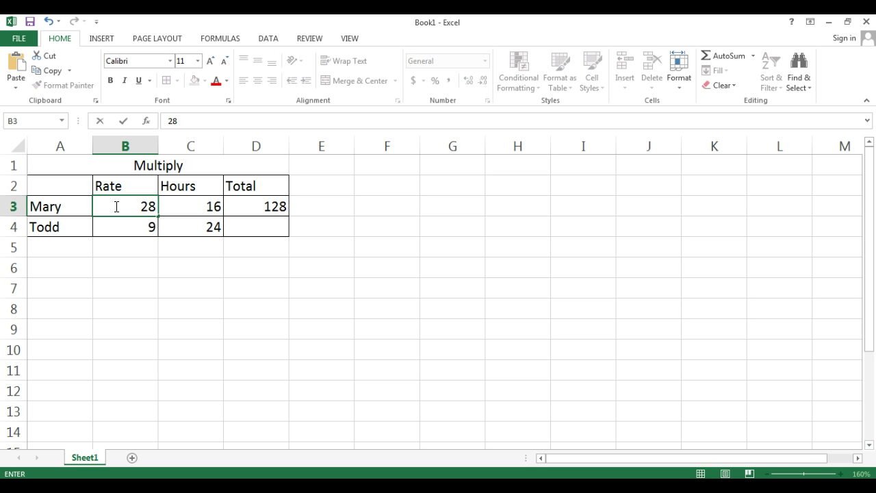
key(Return)
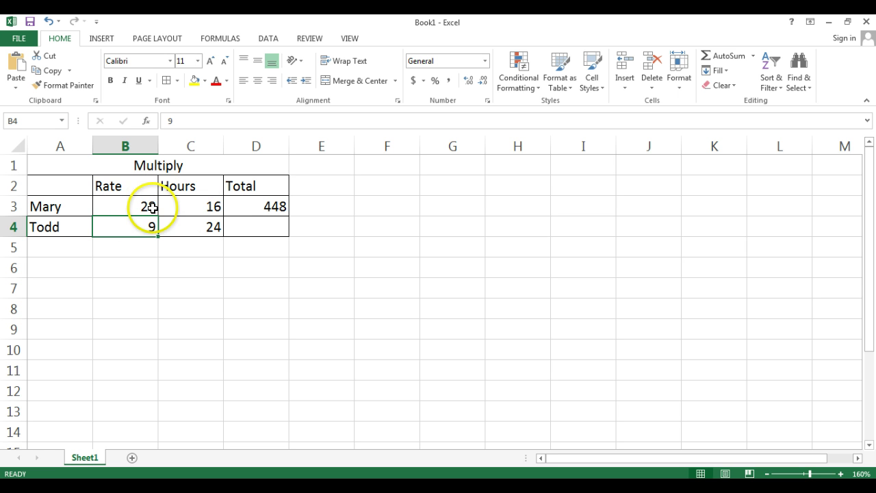
click(252, 202)
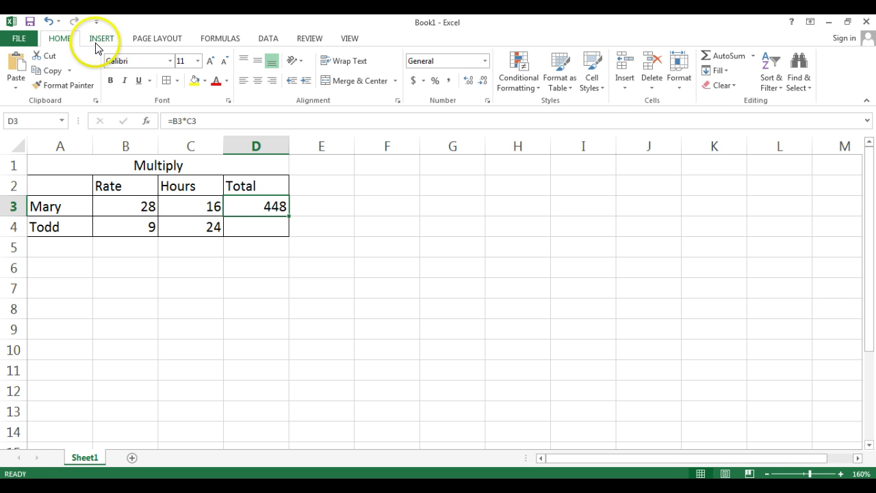
click(50, 27)
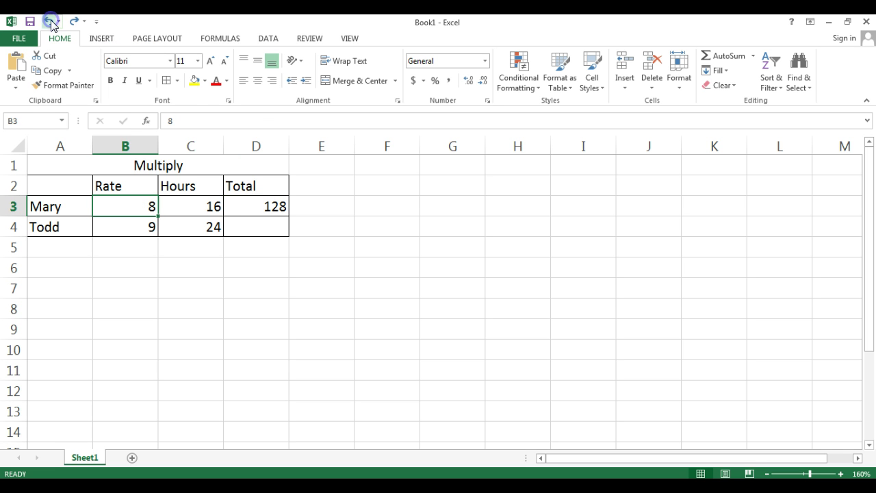
Fill the multiplication formula from D3 down to D4 and check the copied formula
click(255, 209)
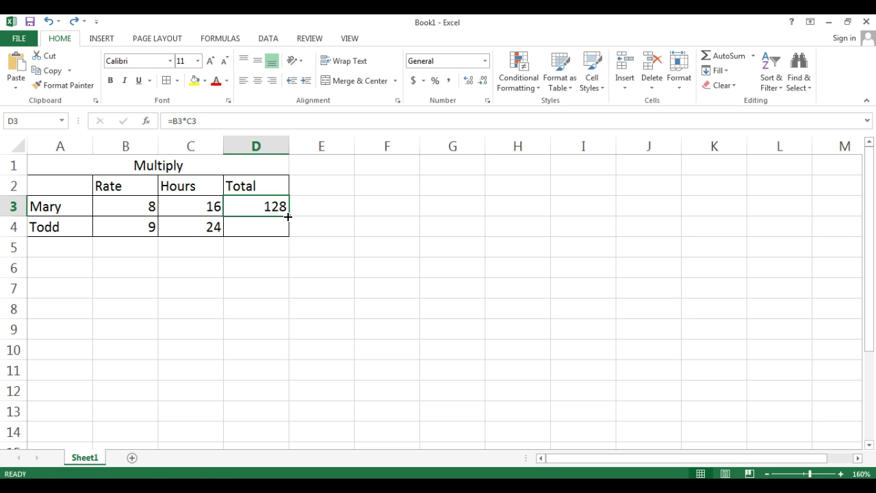
drag(287, 216, 286, 229)
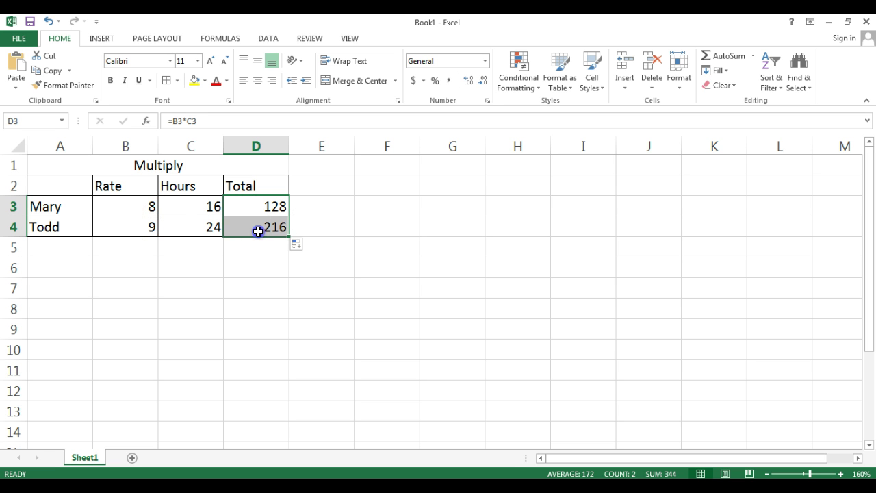
click(258, 231)
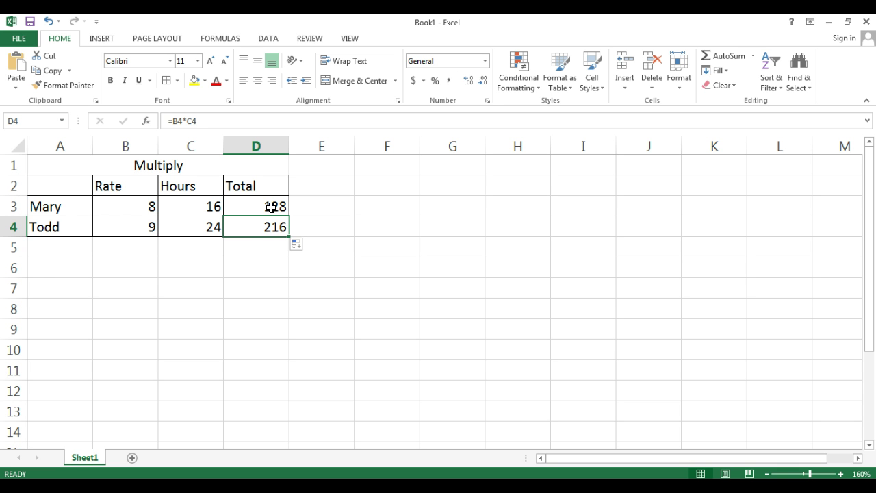
Start a second table with the title Divide in A6 and the headers Boxes, Shelves and Total in B7 to D7
click(60, 267)
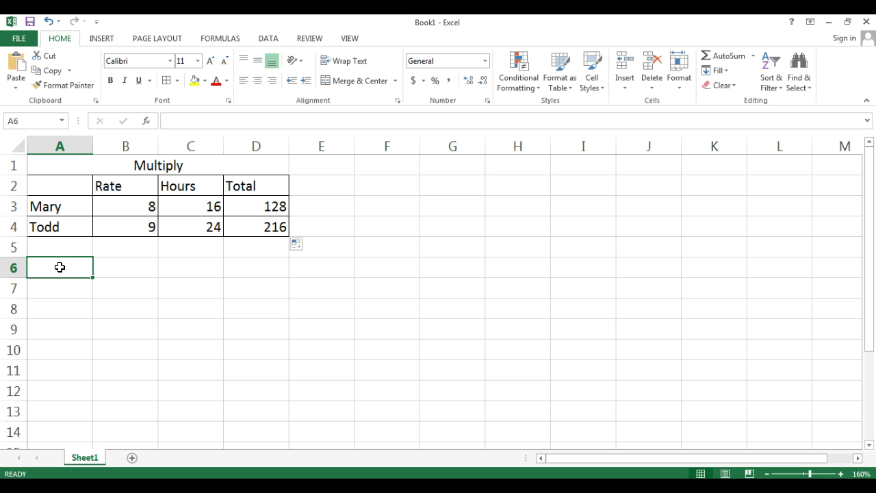
text(Divide)
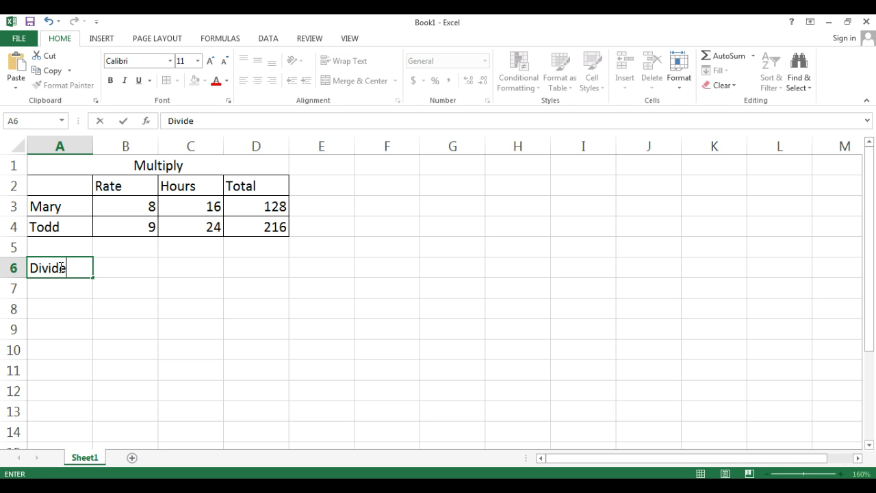
click(141, 286)
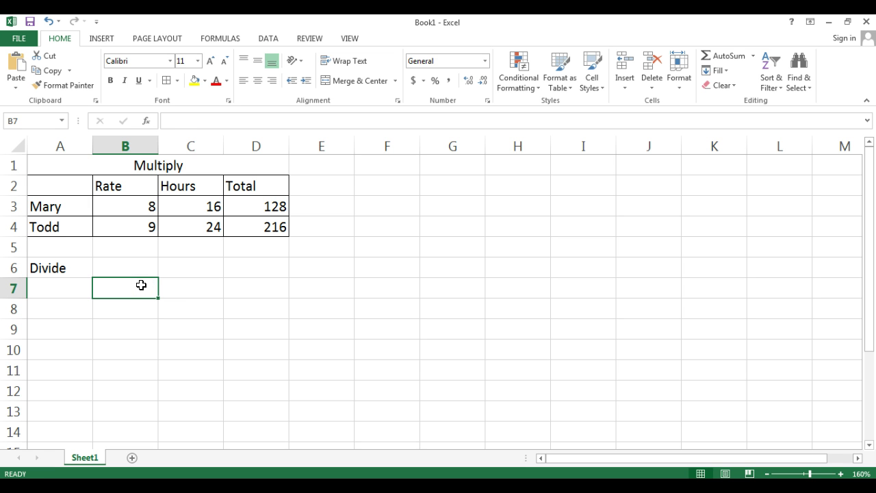
text(Boxes)
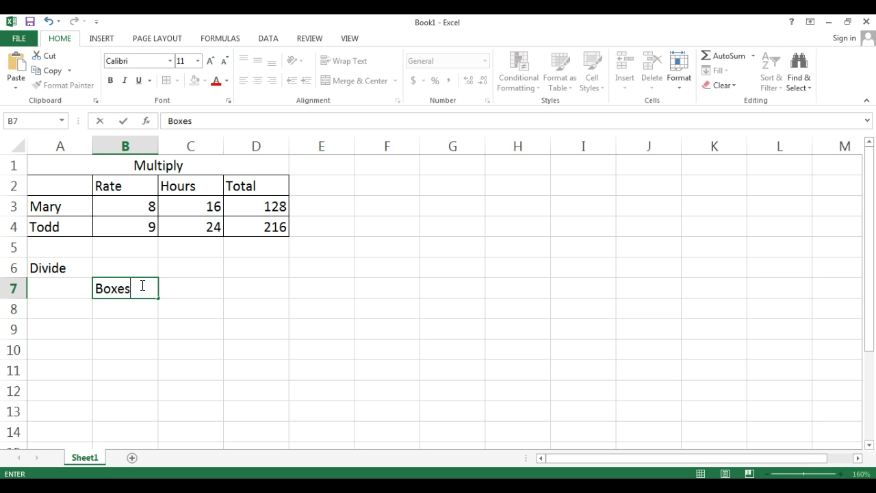
key(Tab)
text(Shelves)
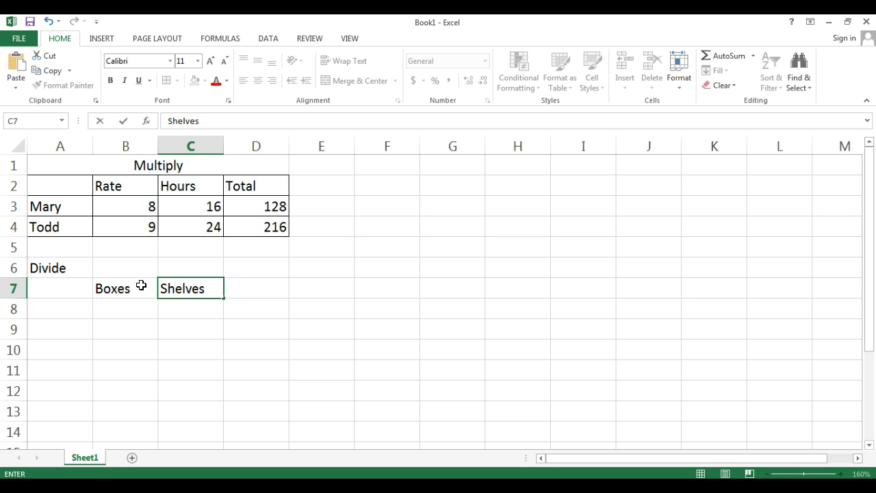
key(Tab)
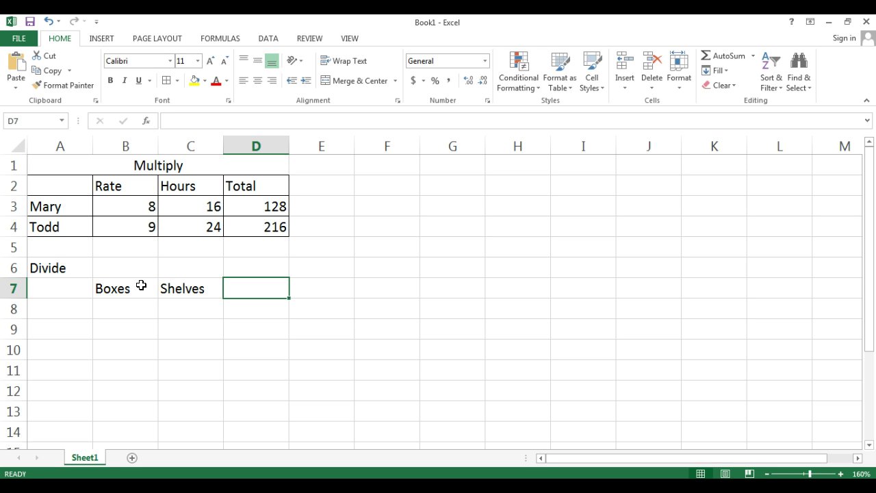
text(Total)
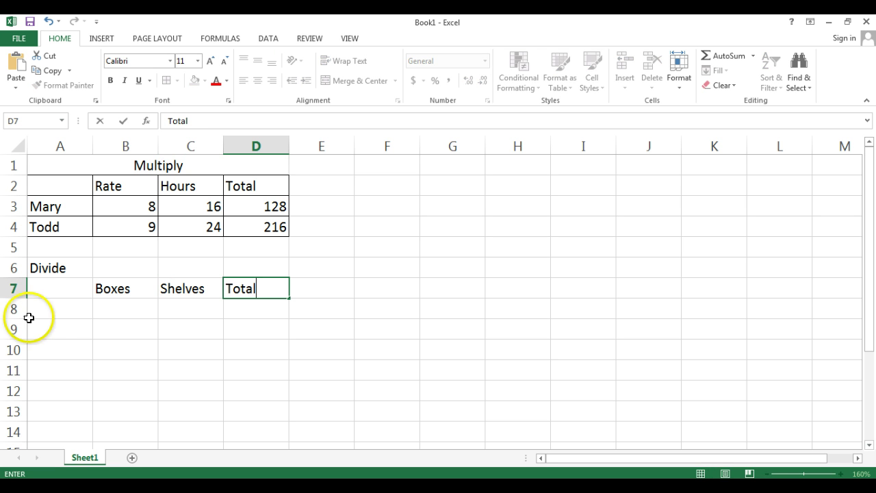
Enter the row labels Store A in cell A8 and Store B in cell A9
click(49, 309)
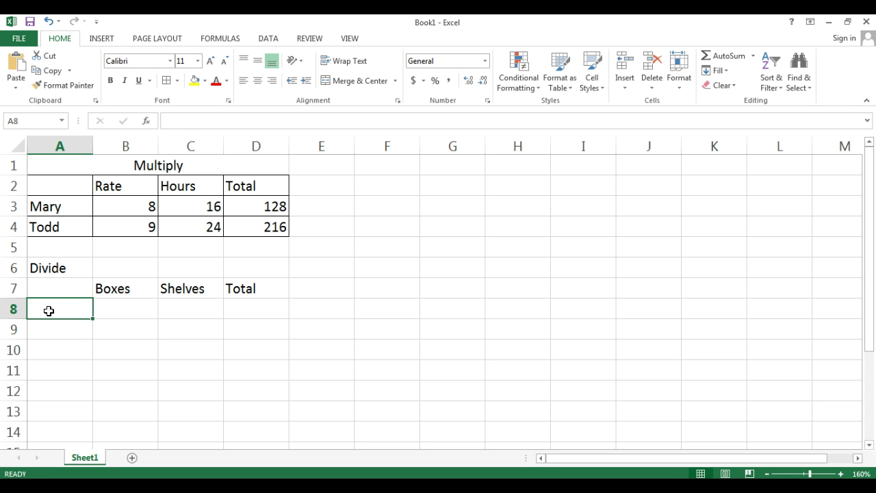
text(Store A)
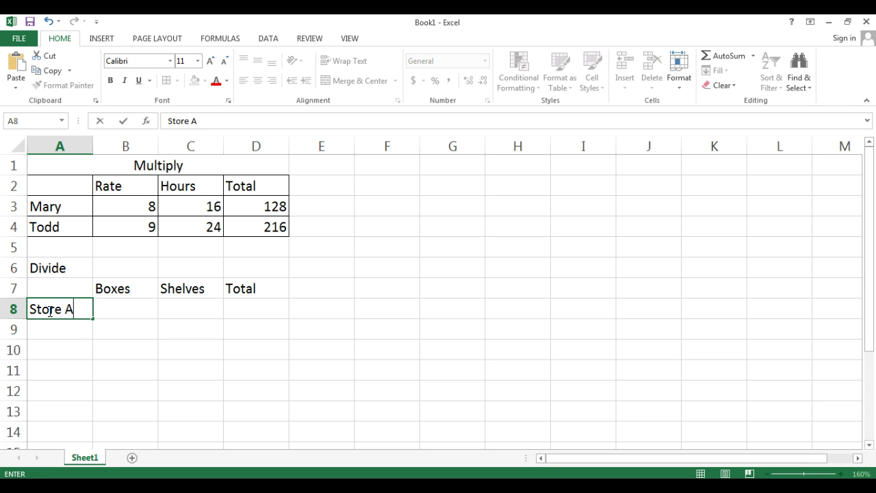
key(Return)
text(Store )
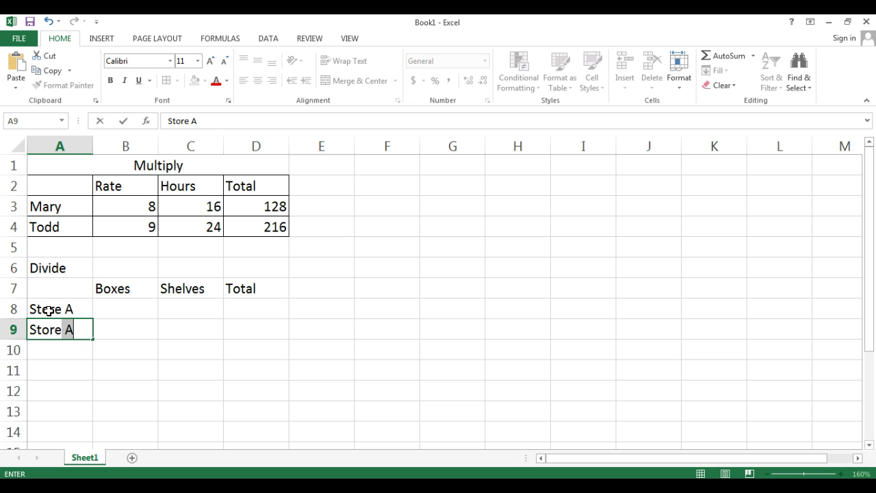
text(B)
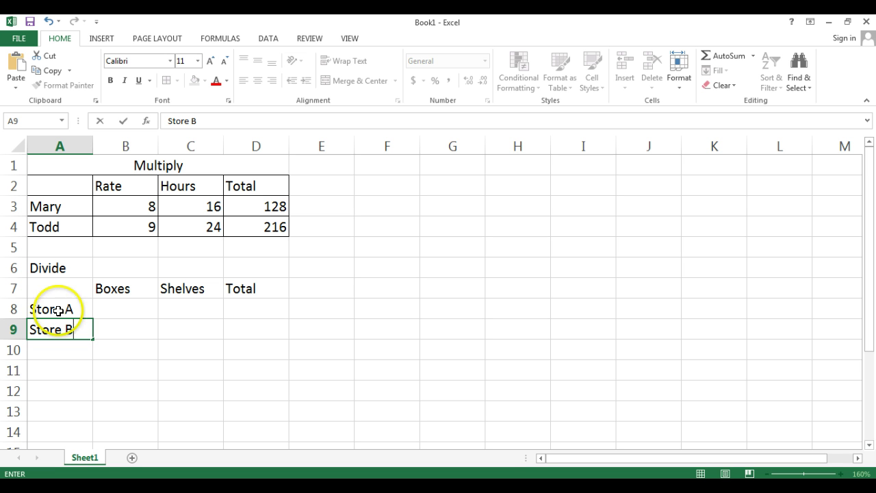
click(253, 293)
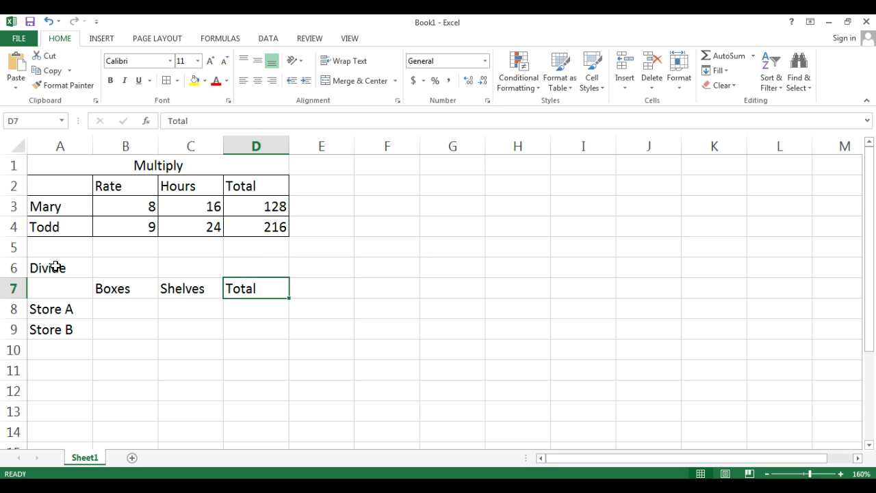
Merge and center the Divide title across A6 to D6, and apply All Borders to cells A7 to D9
drag(55, 267, 257, 263)
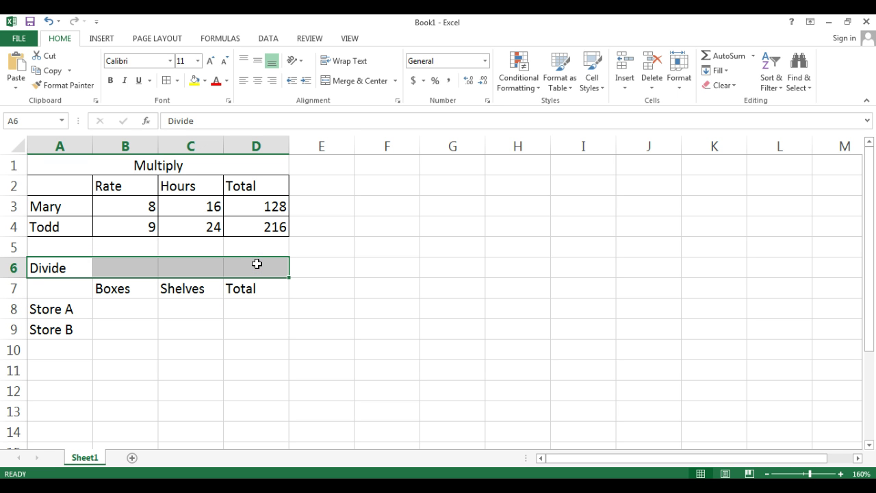
click(354, 86)
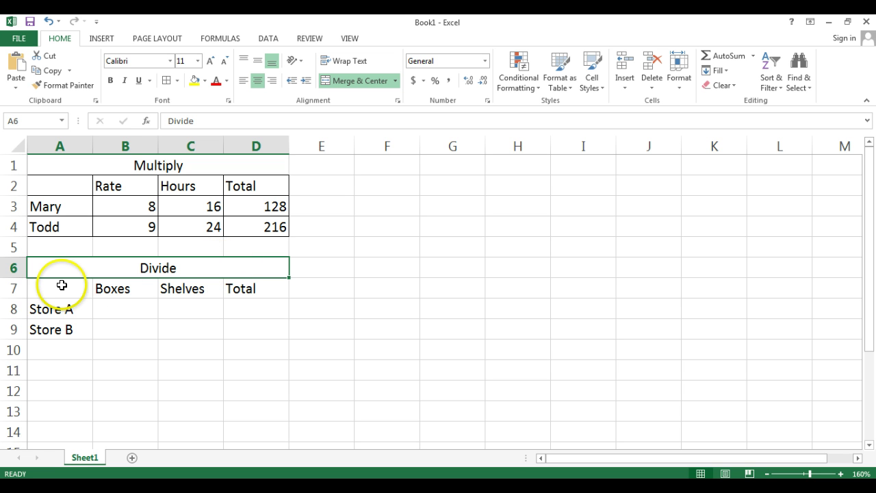
drag(59, 288, 237, 326)
drag(239, 327, 239, 327)
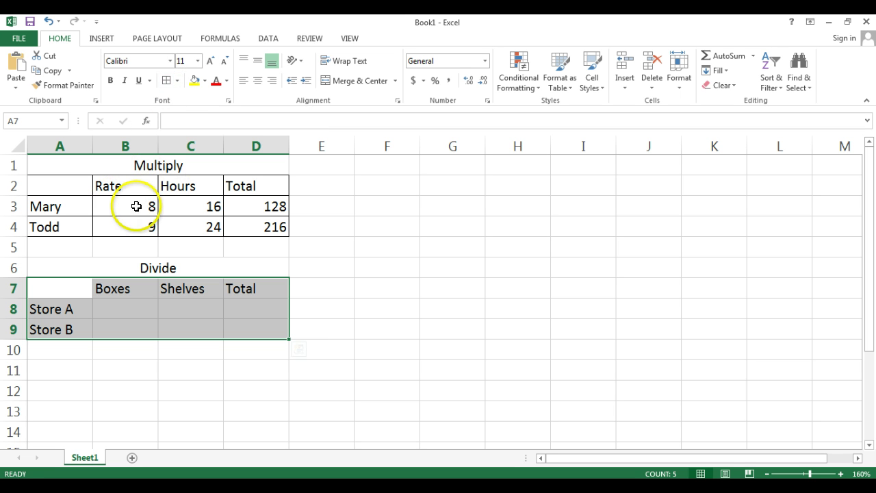
click(166, 83)
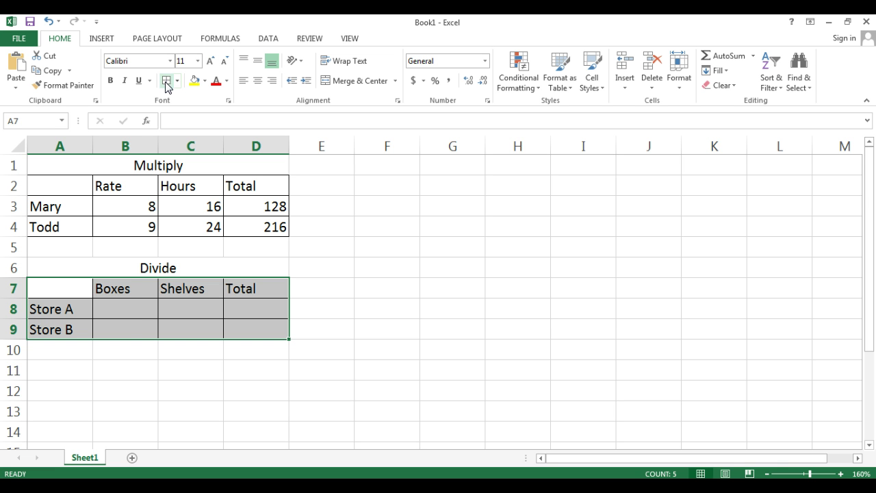
Fill in the Store A row with 1063 boxes and 59 shelves
click(121, 306)
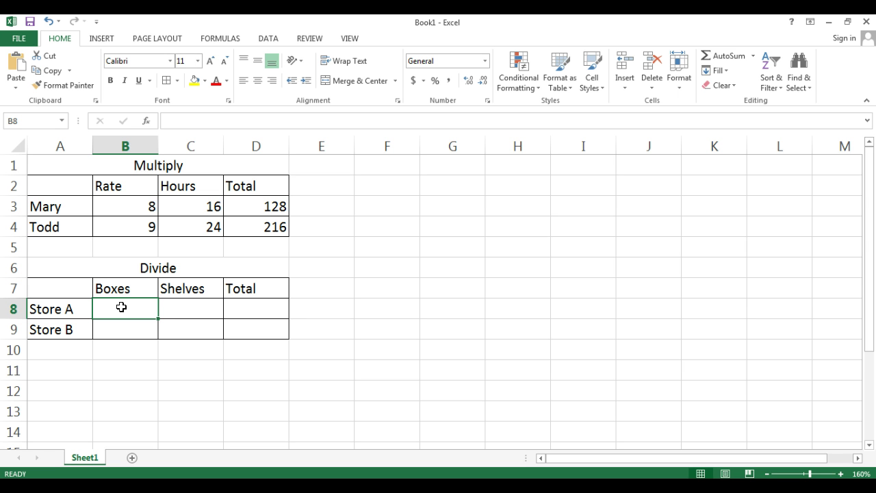
text(1063)
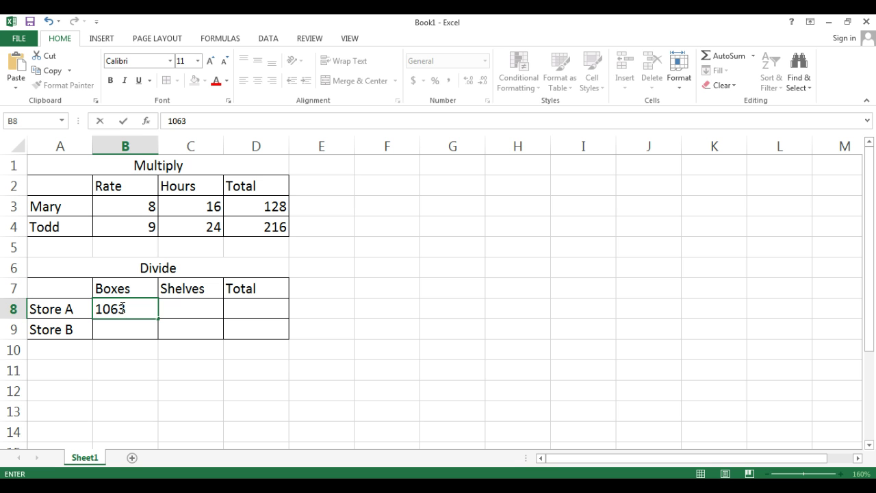
key(Tab)
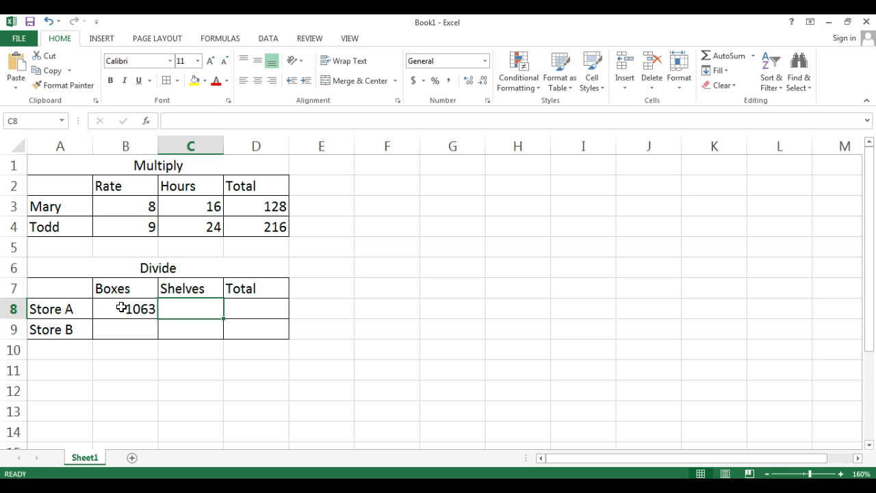
text(59)
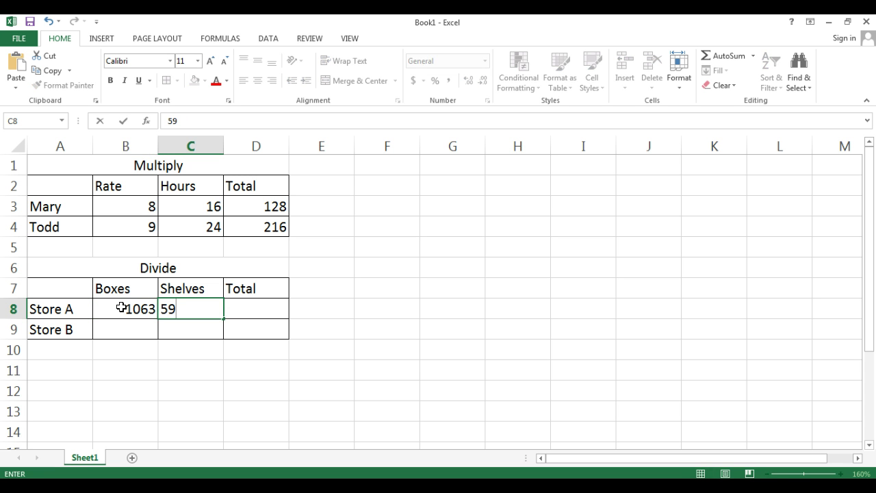
key(Return)
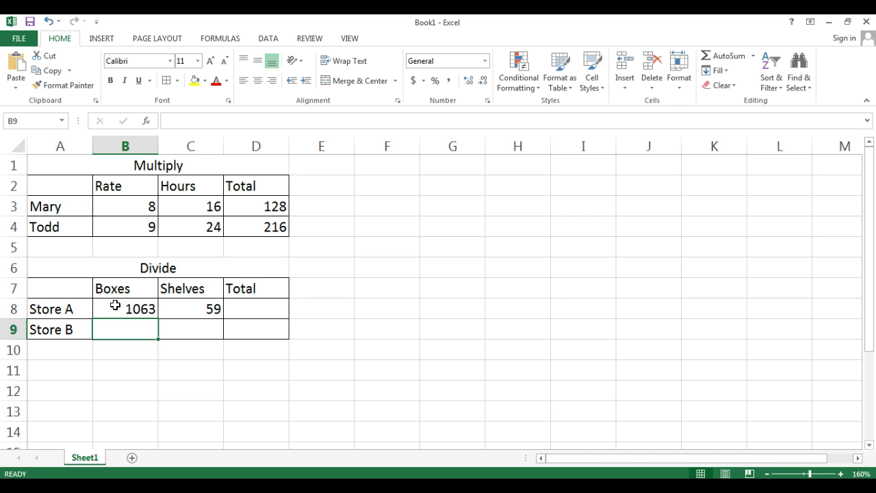
Fill in the Store B row with 2530 boxes and 102 shelves
text(2530)
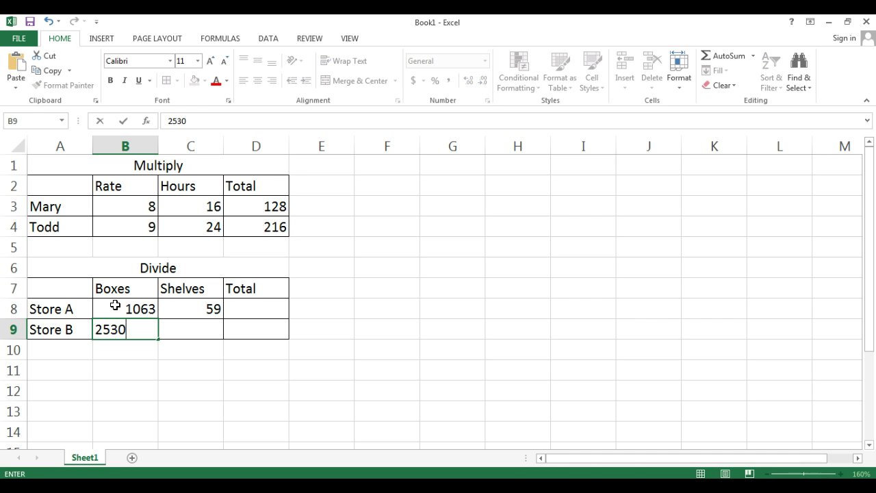
key(Tab)
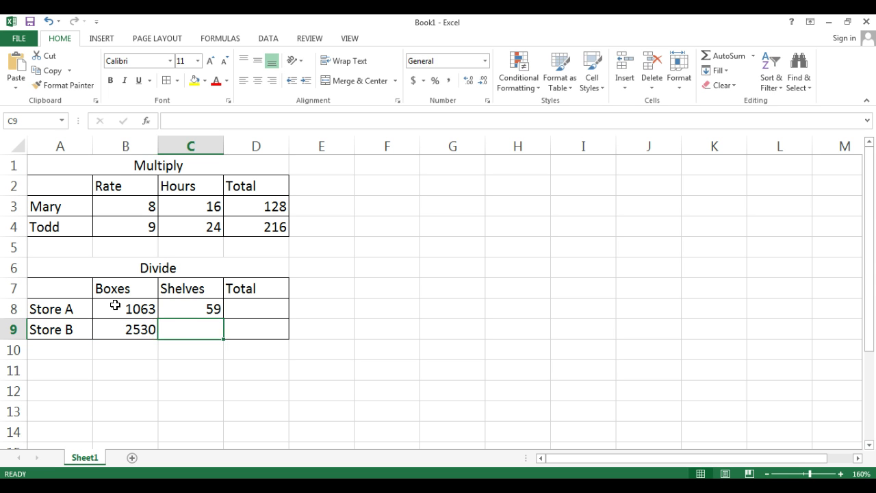
text(102)
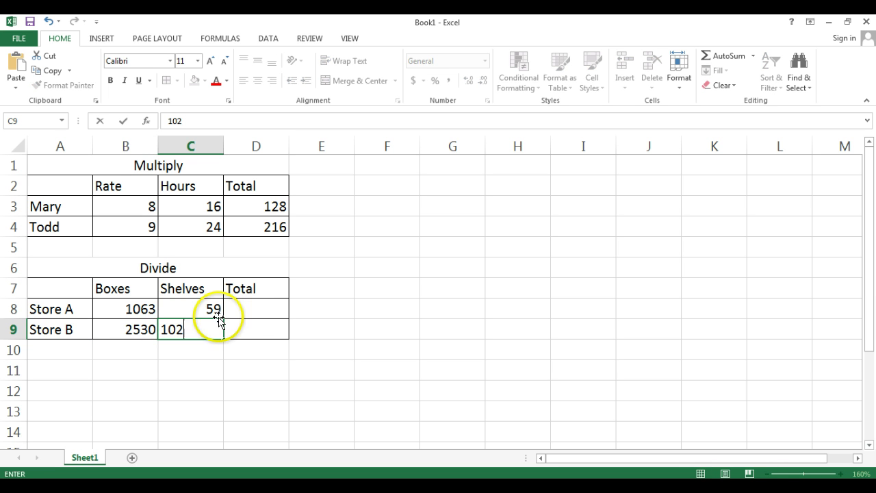
Calculate Store A's Total in cell D8 by dividing boxes by shelves with the formula =B8/C8
click(254, 304)
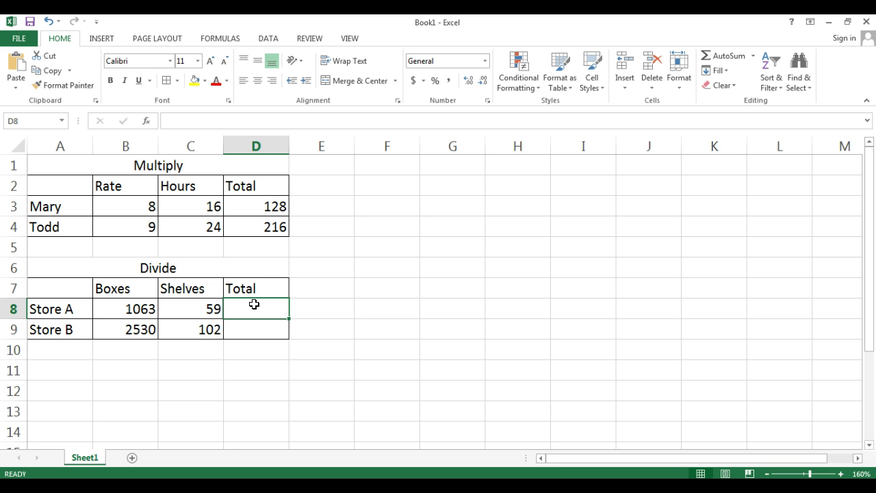
text(=)
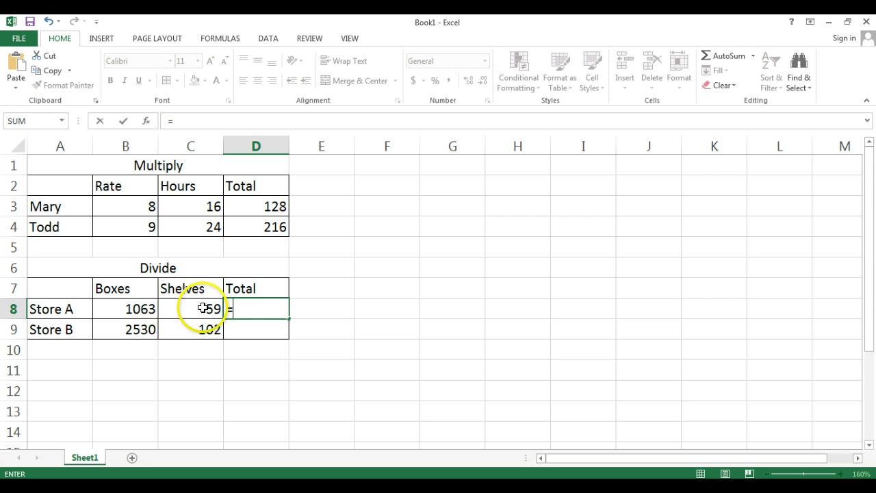
click(140, 309)
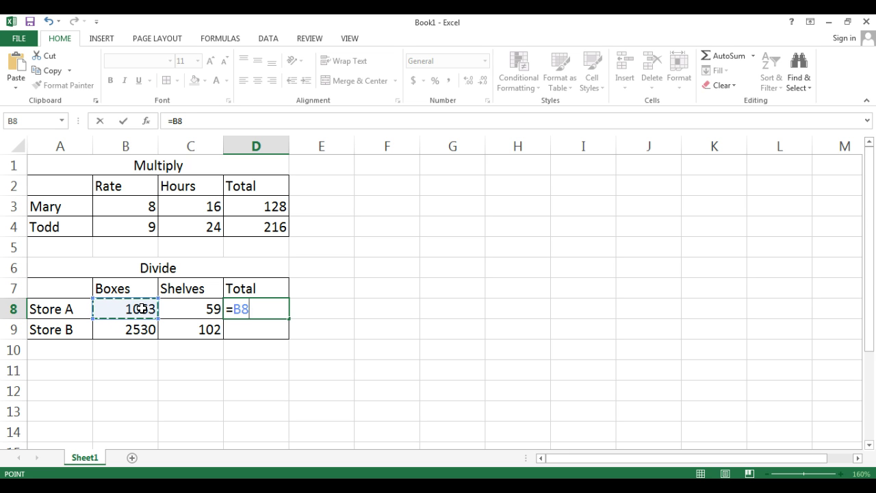
text(/)
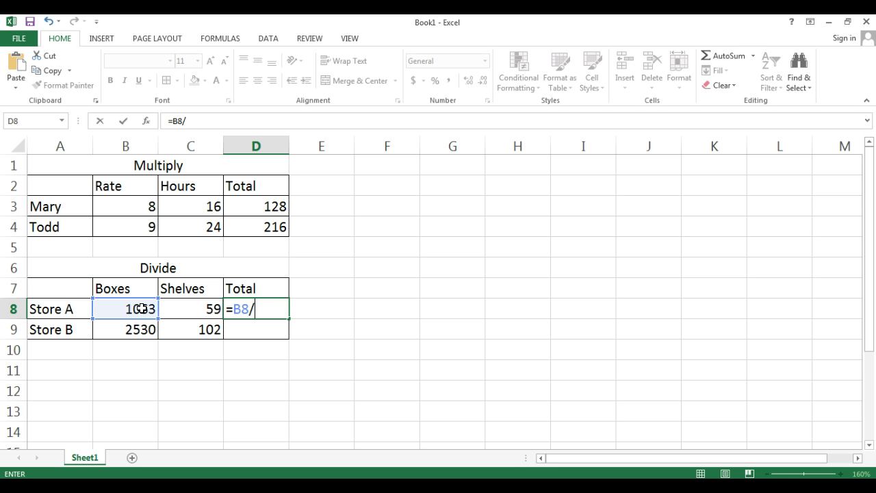
click(191, 310)
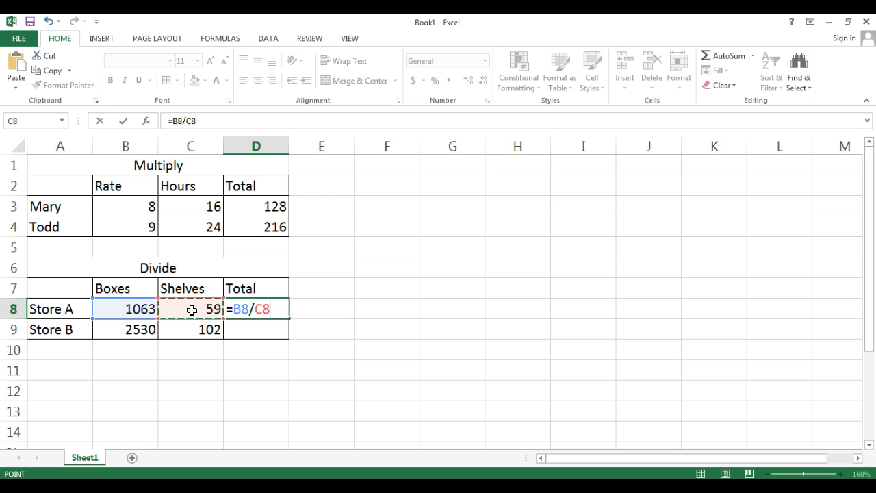
key(Return)
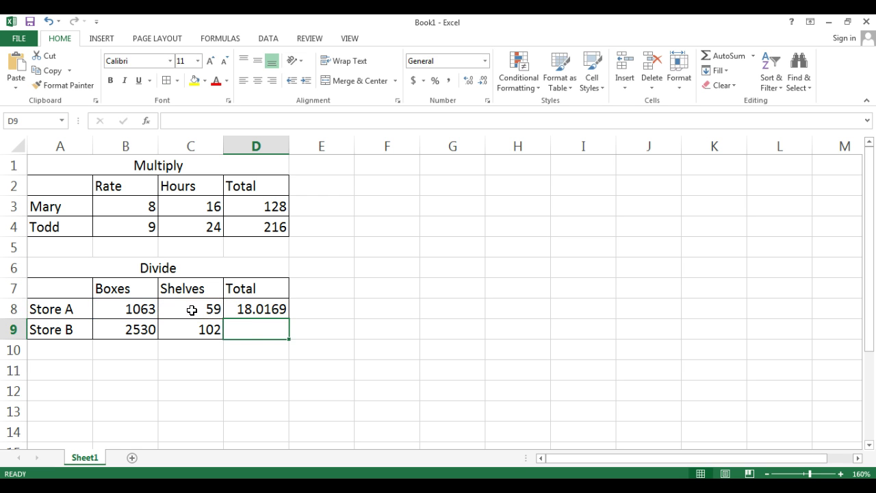
Fill the Store A division formula down to cell D9 for Store B
click(260, 312)
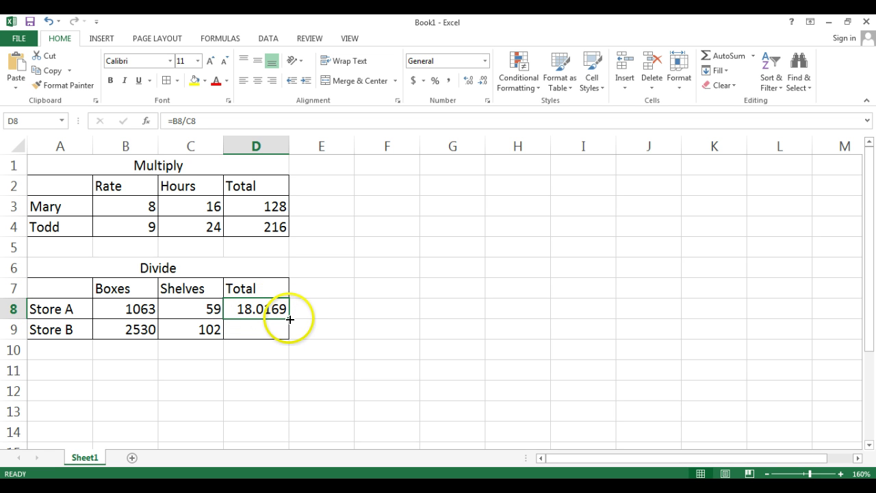
drag(290, 319, 285, 331)
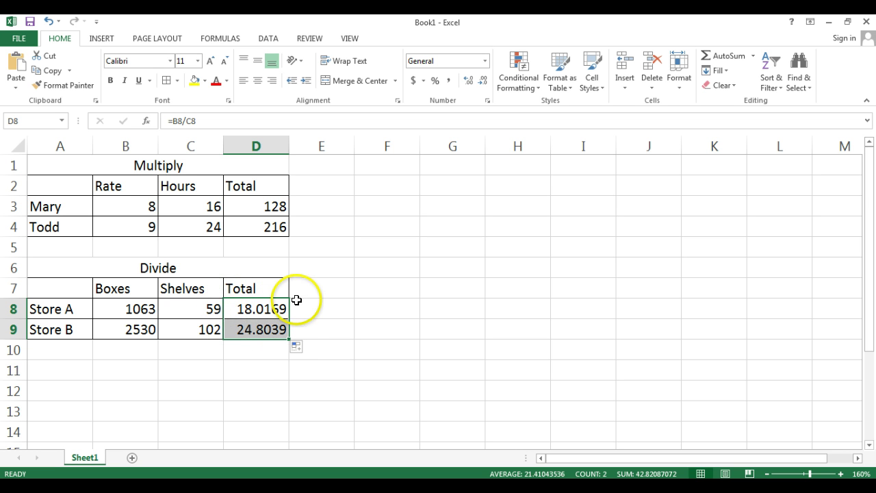
click(413, 284)
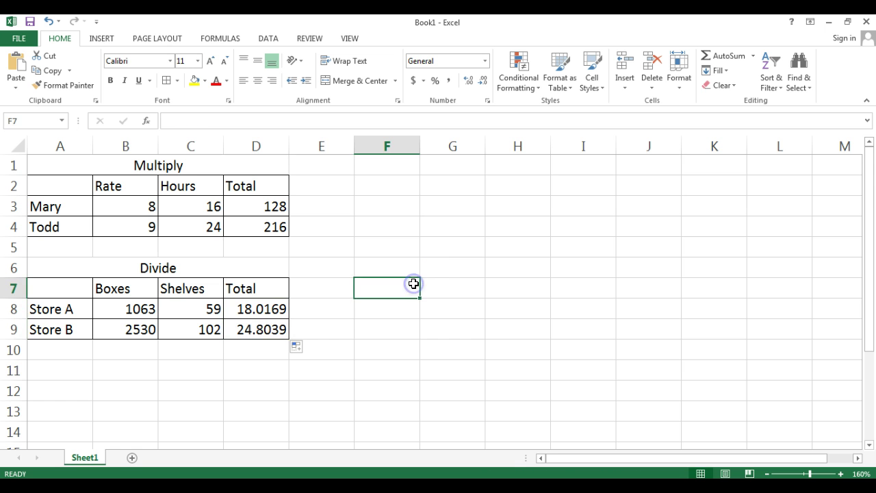
drag(413, 283, 385, 306)
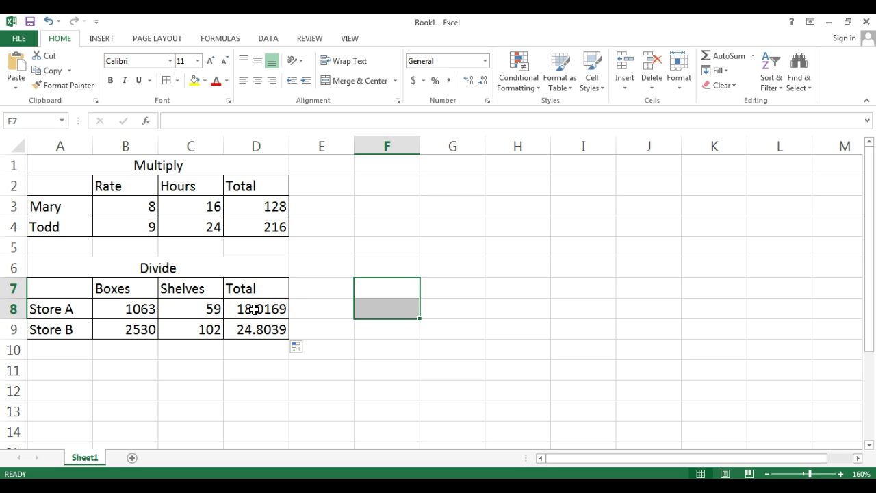
Reduce the Divide table's totals in D8 and D9 to whole numbers with no decimal places
drag(253, 310, 254, 325)
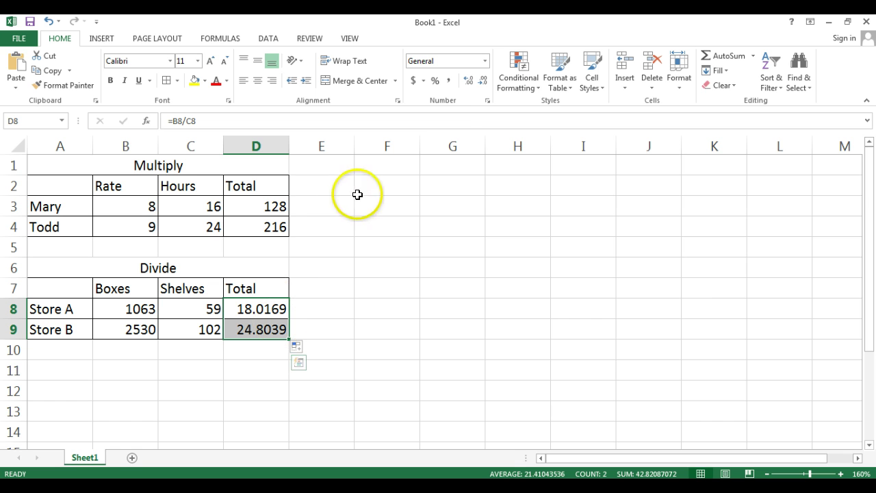
click(483, 83)
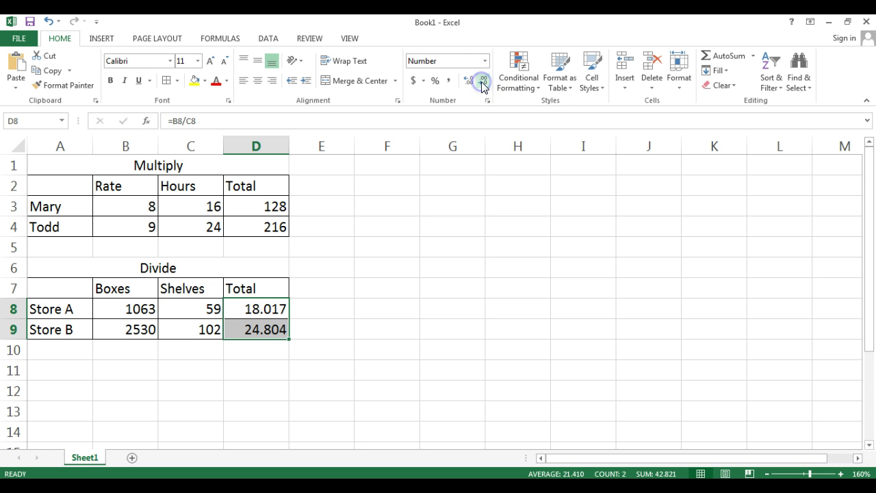
click(482, 83)
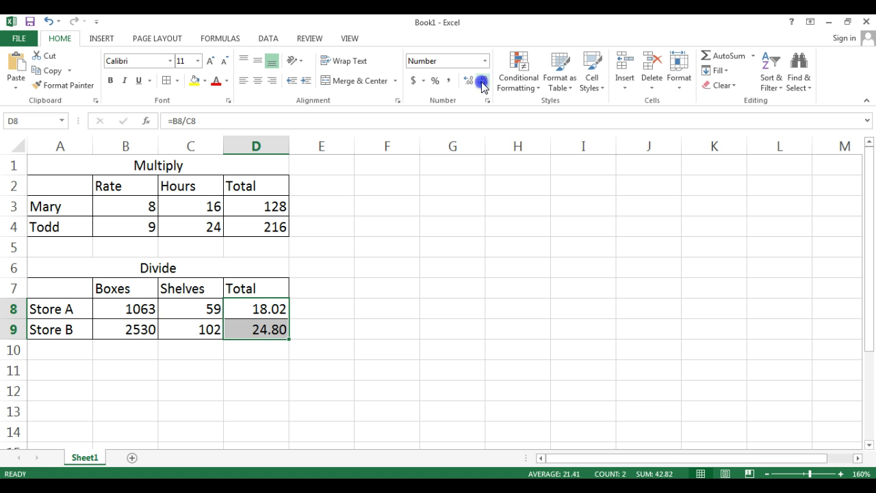
click(482, 83)
click(483, 83)
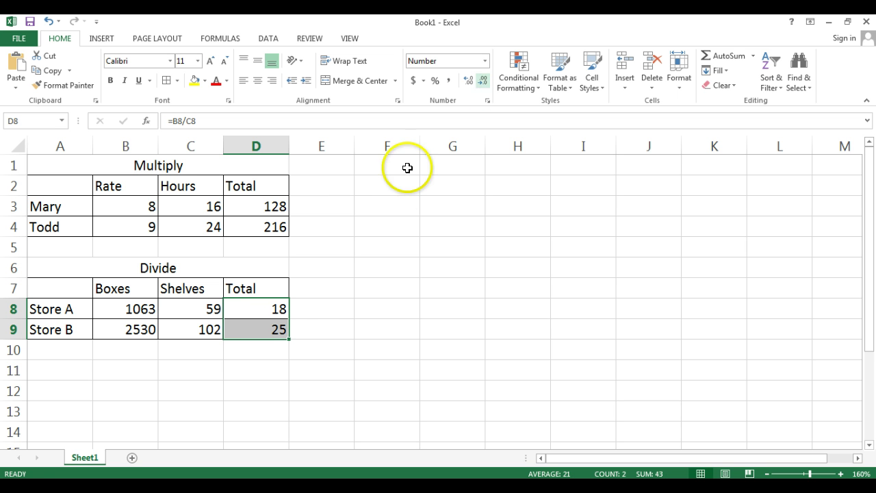
Start a third table with the title Add in A11 and the headers April, May and Total in B12 to D12
click(71, 369)
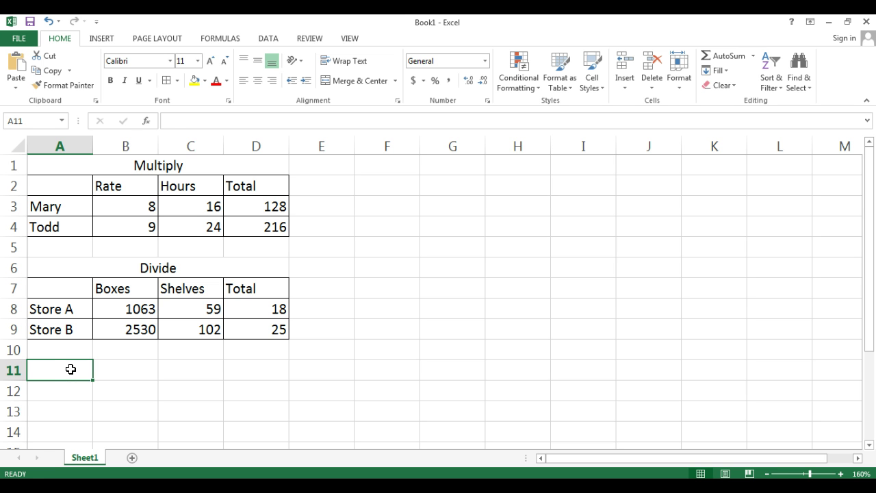
text(Add)
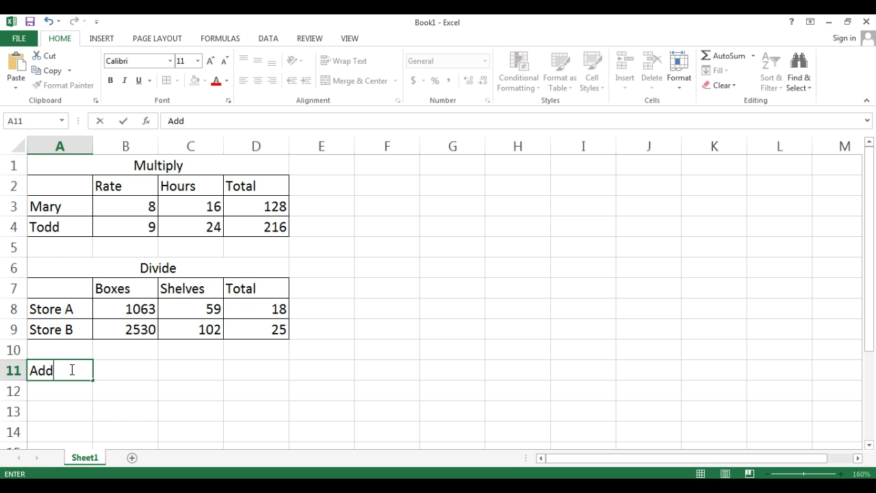
click(120, 391)
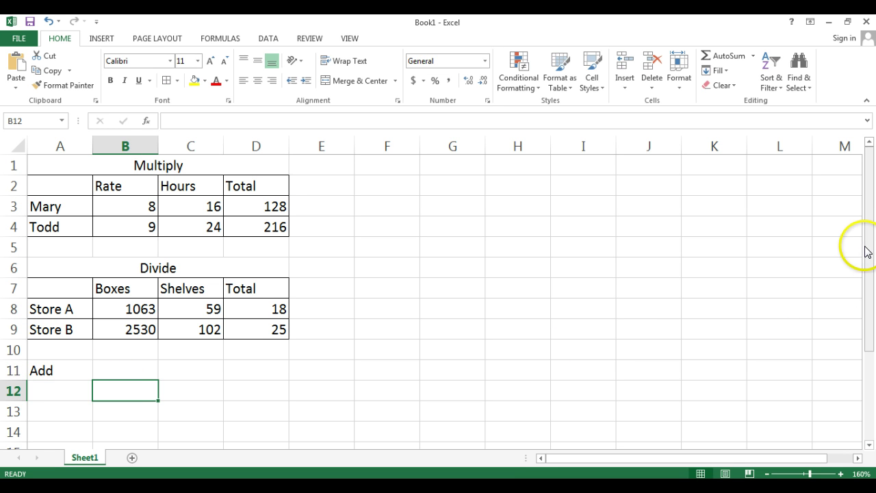
drag(867, 251, 872, 309)
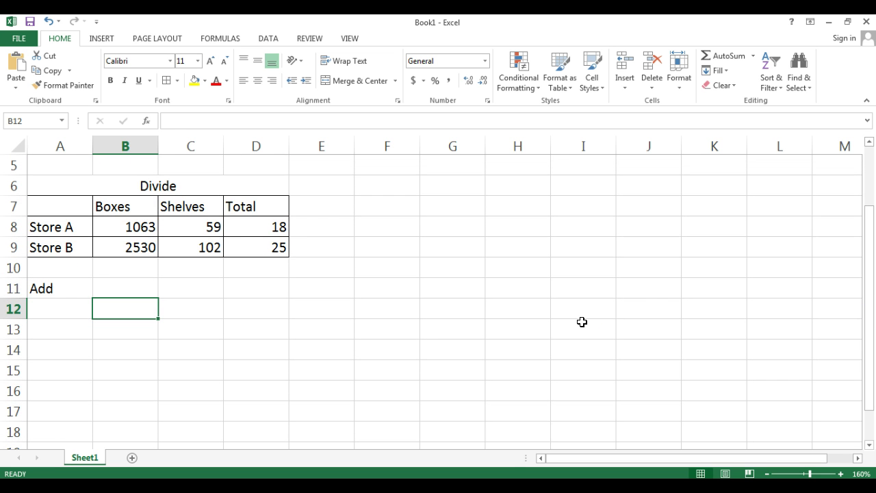
text(April)
key(Tab)
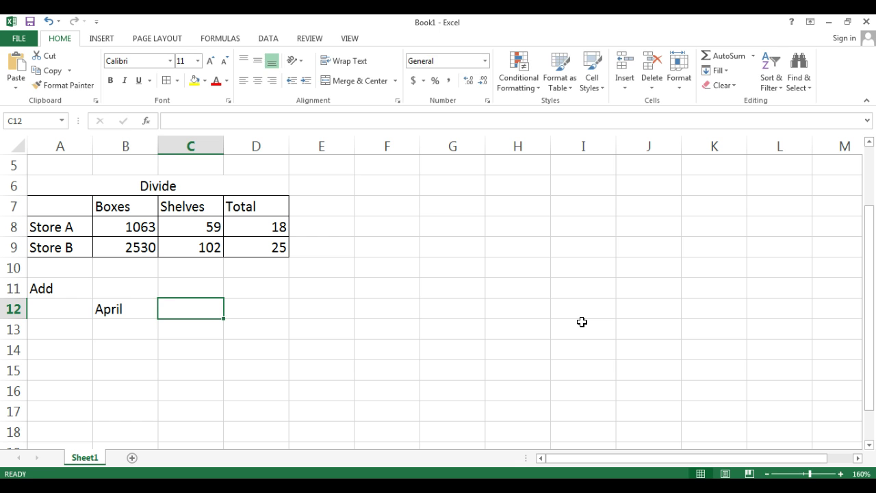
text(May)
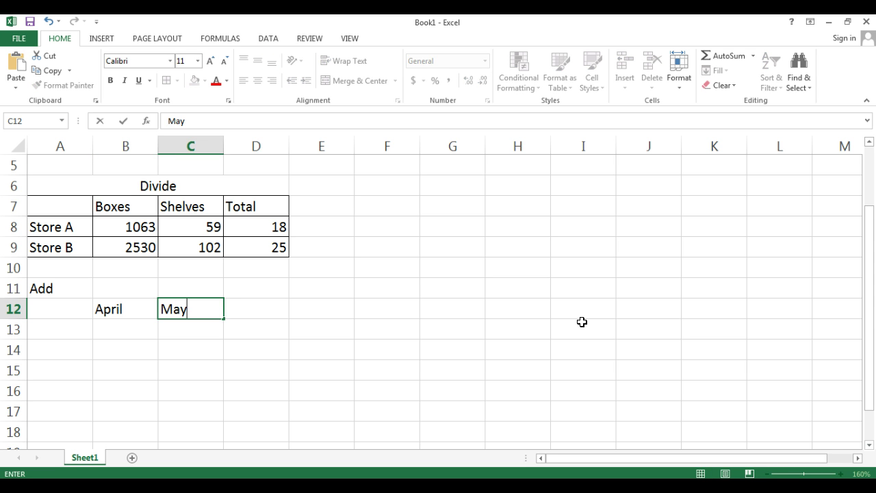
key(Tab)
text(Total)
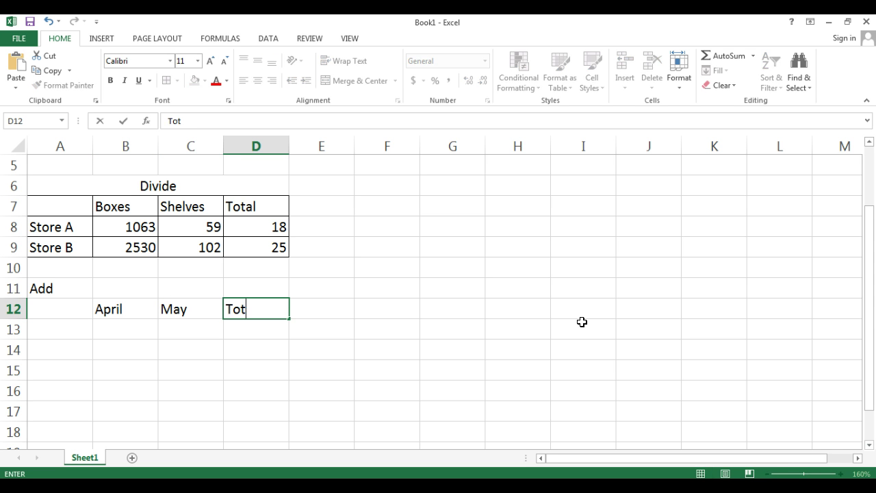
Enter the row labels Item A, Item B and Item C in cells A13 to A15
click(74, 325)
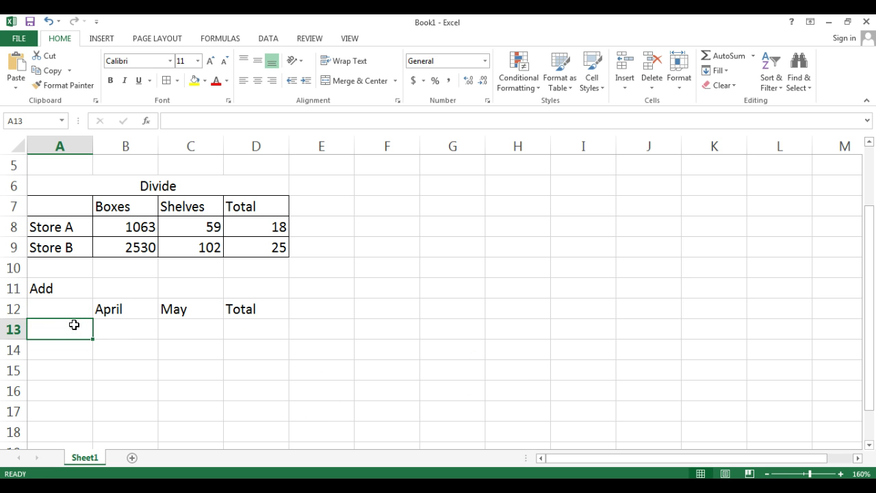
text(Item A)
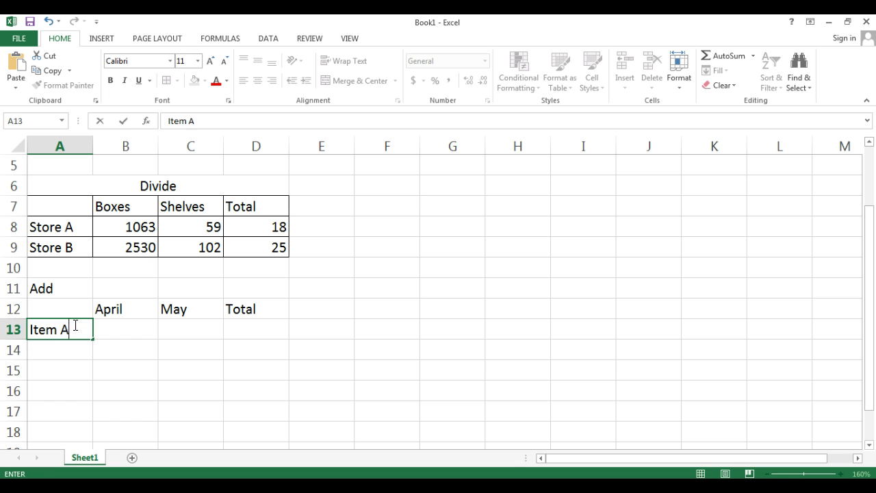
key(Return)
text(Item B)
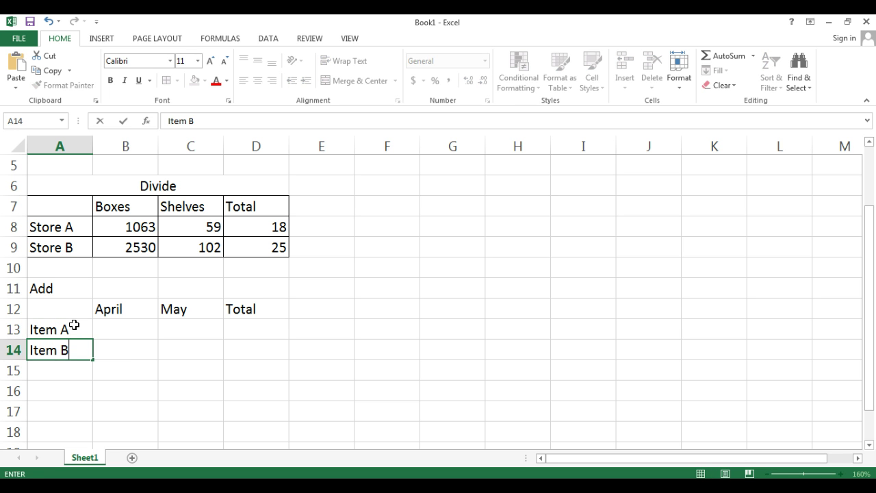
key(Return)
text(Item C)
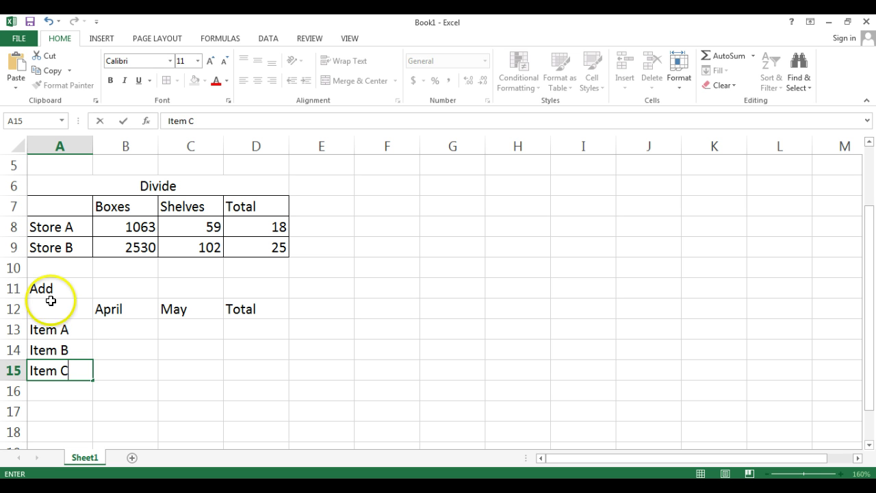
Merge and center the Add title across A11 to D11, and apply All Borders to cells A12 to D15
click(54, 308)
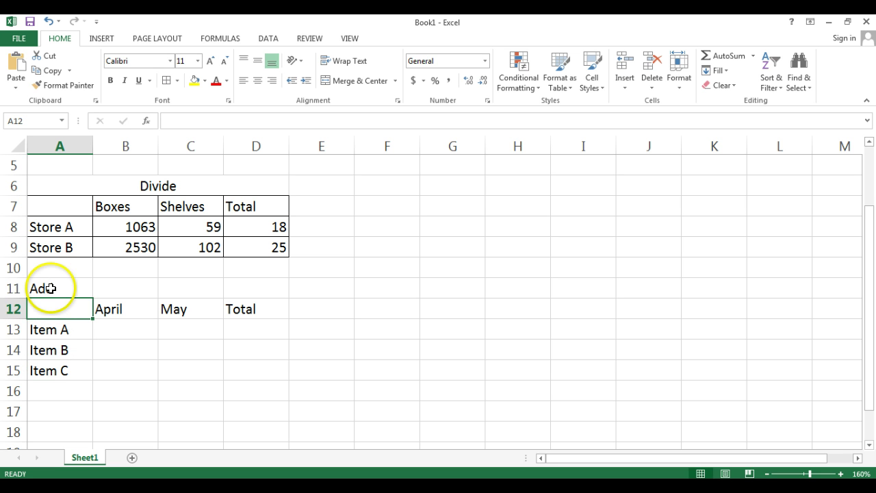
drag(51, 289, 244, 288)
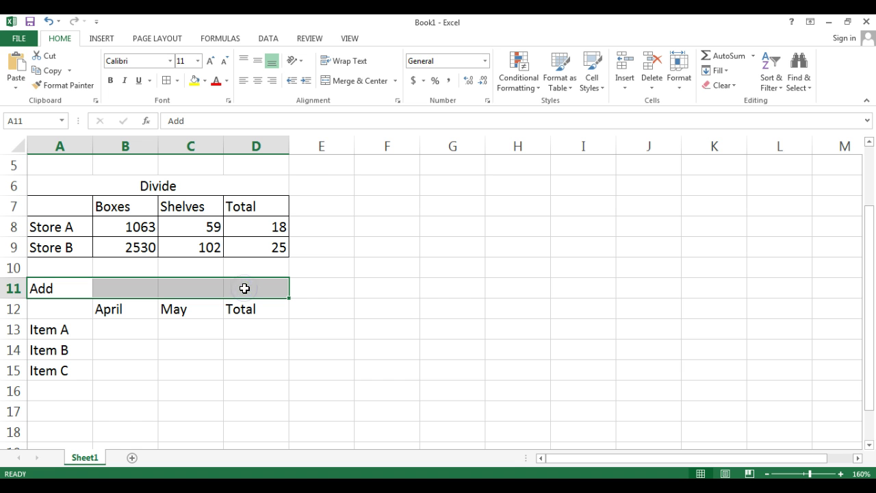
click(347, 84)
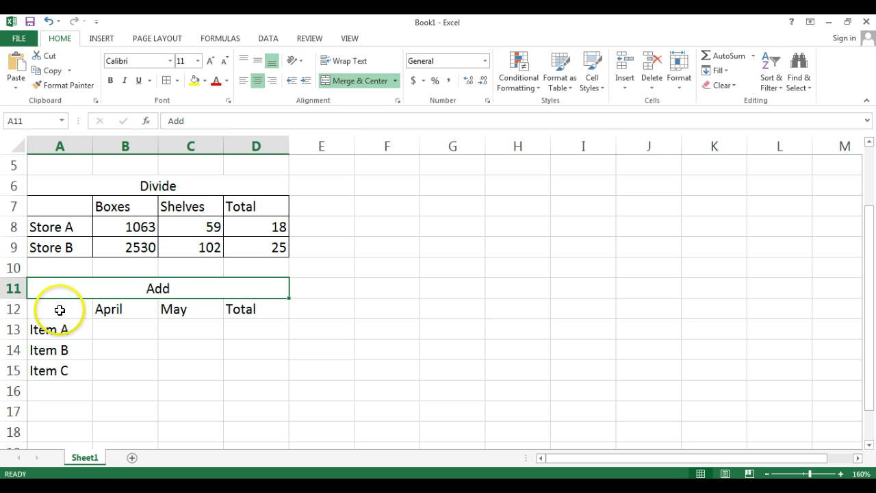
drag(61, 310, 235, 372)
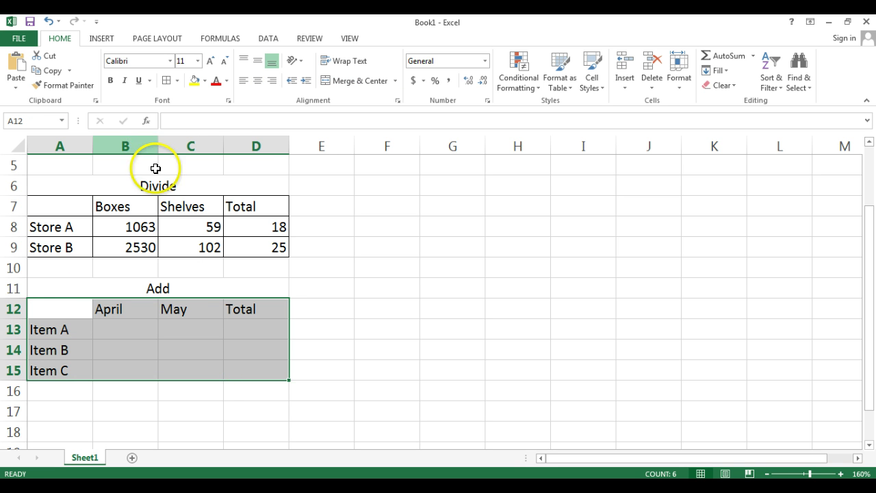
click(168, 80)
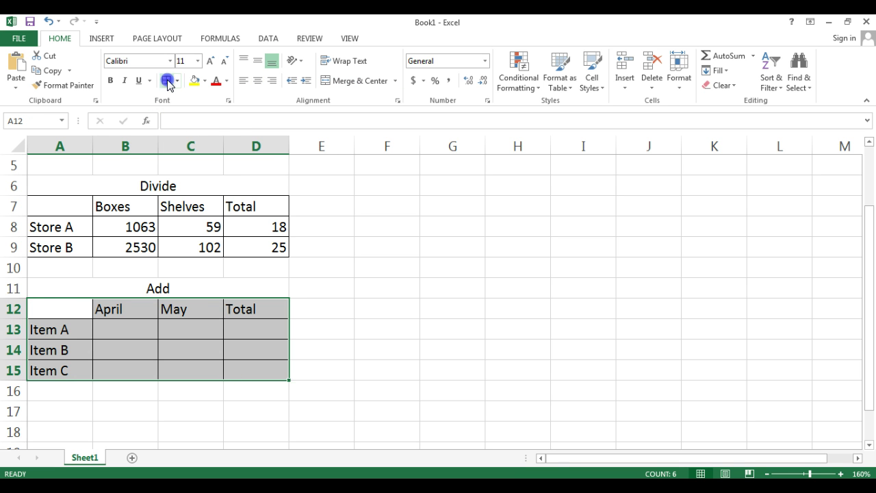
Enter Item A's April value 25684 in B13 and May value 87563 in C13
click(110, 330)
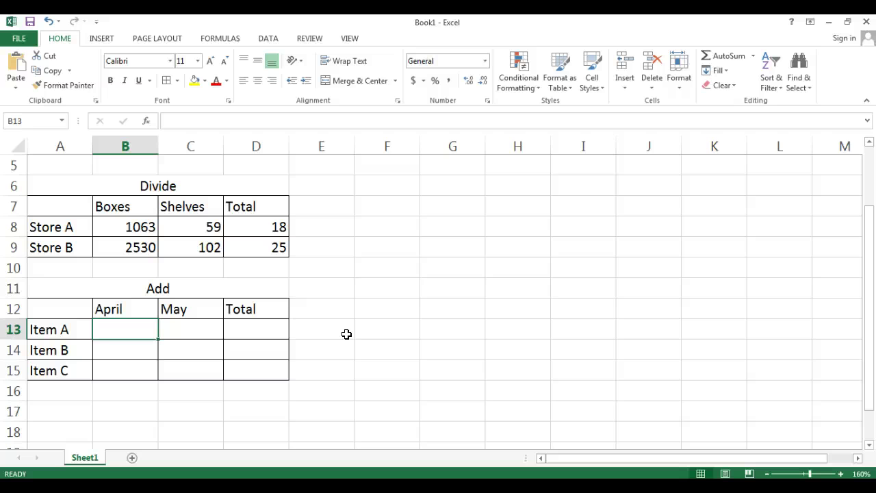
text(25684)
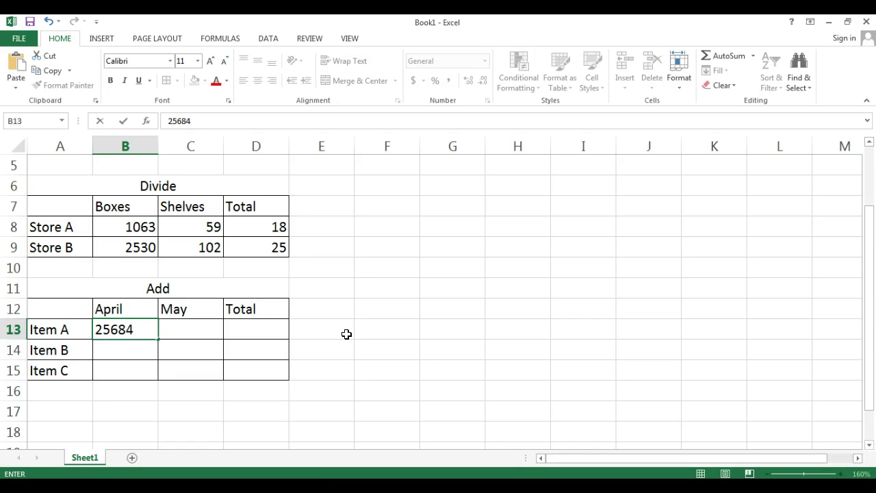
key(Tab)
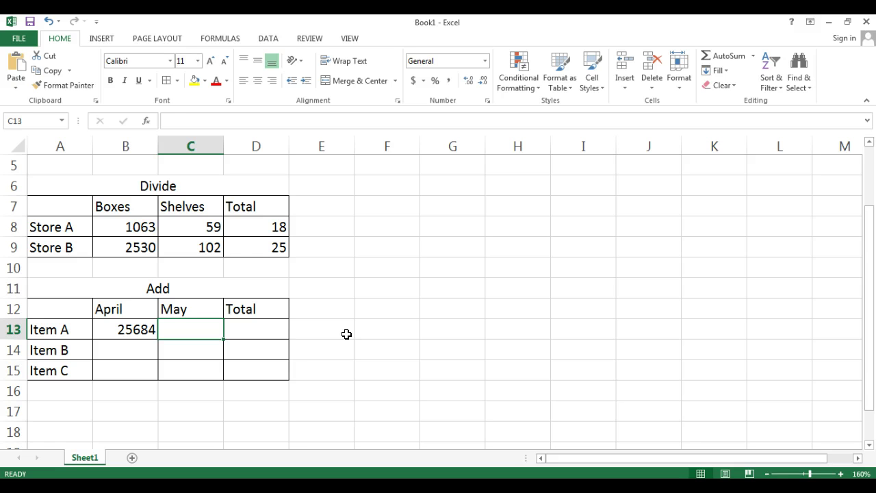
text(87563)
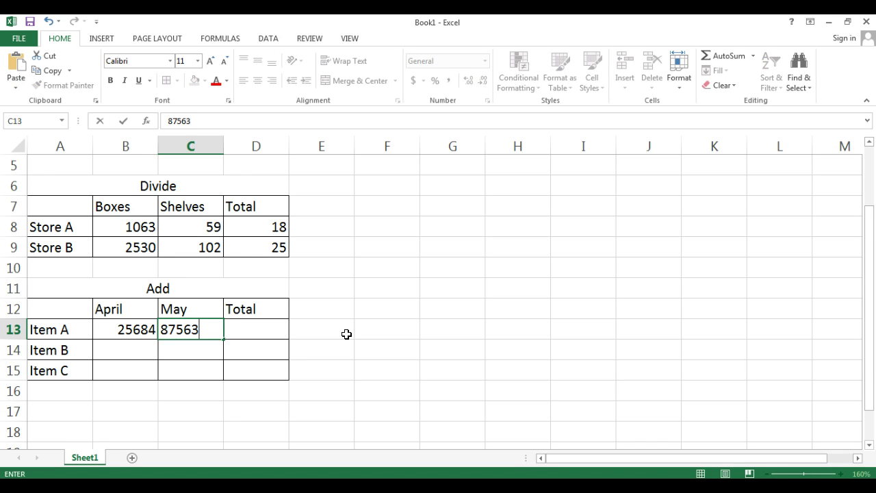
Enter Item B's April value 66584 in B14 and May value 33985 in C14
click(137, 350)
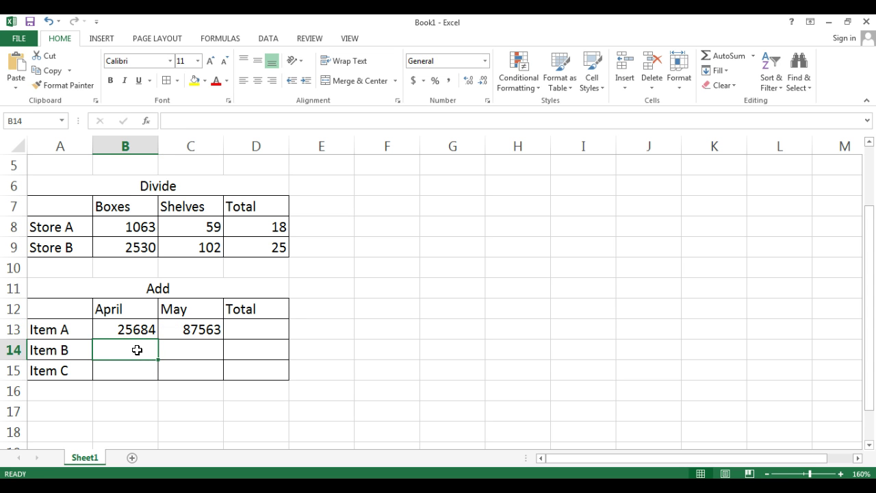
text(66584)
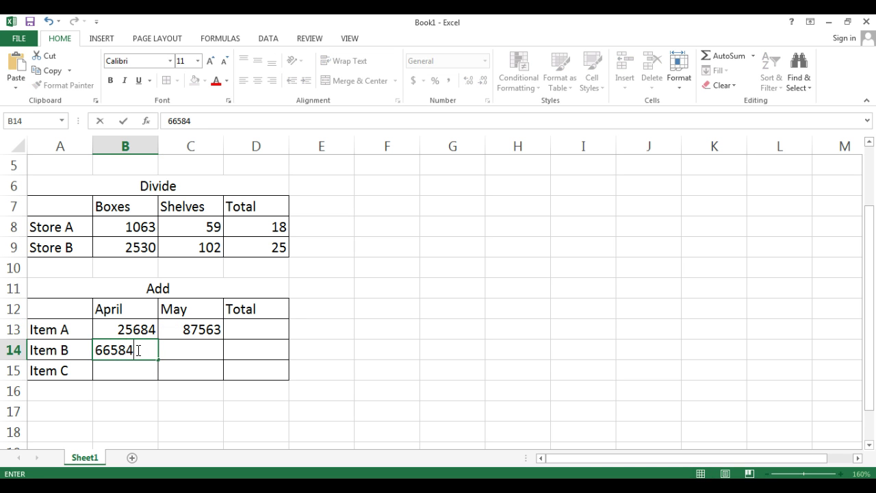
key(Tab)
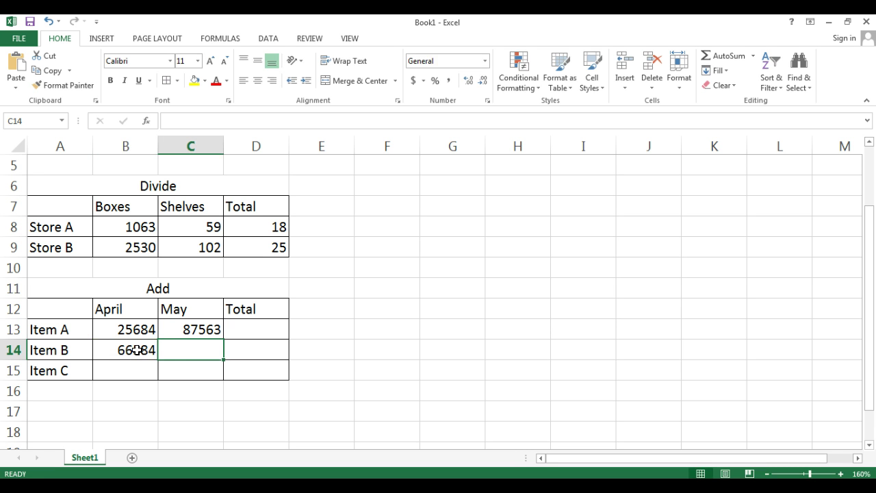
text(33)
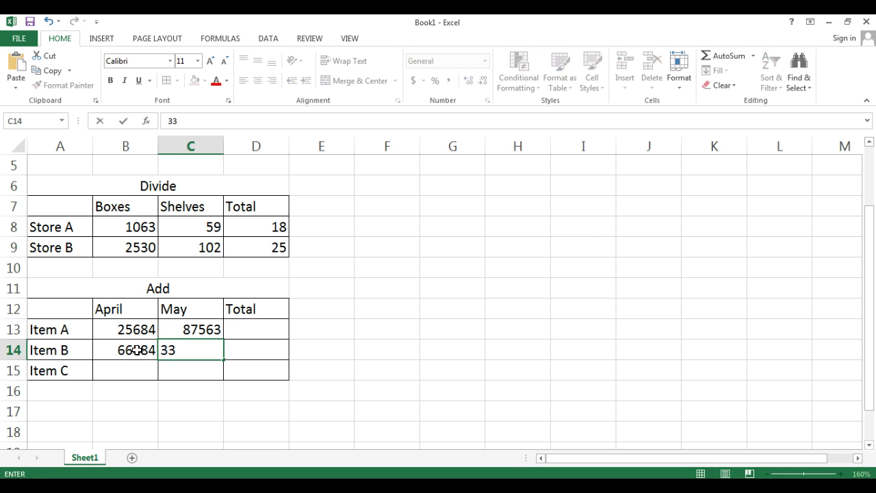
text(985)
key(Return)
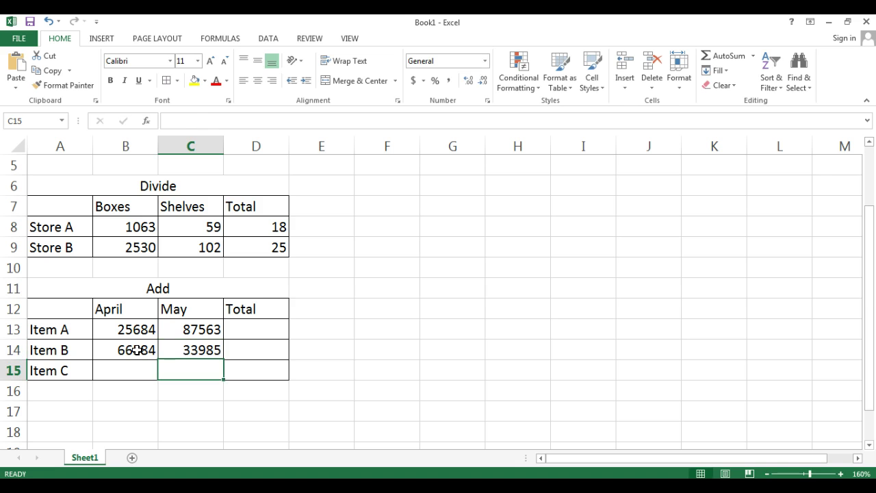
Enter Item C's April value 28456 in B15 and May value 98623 in C15
key(Left)
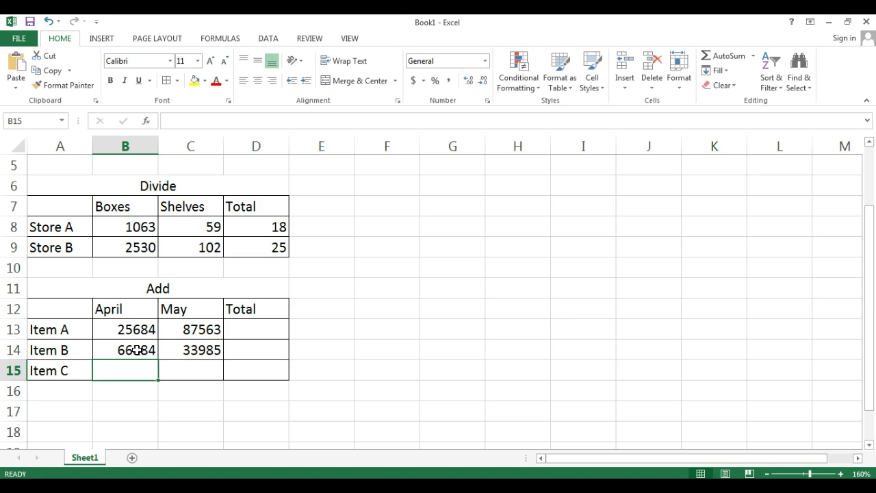
text(2)
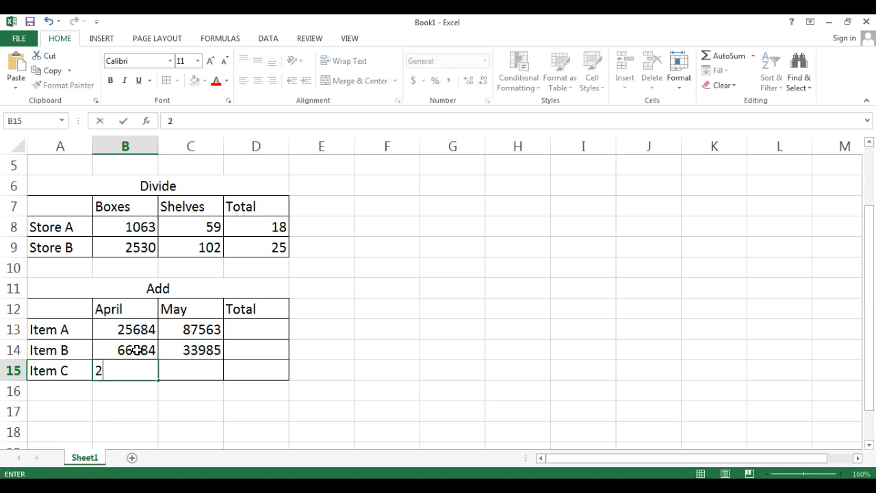
text(8456)
key(Right)
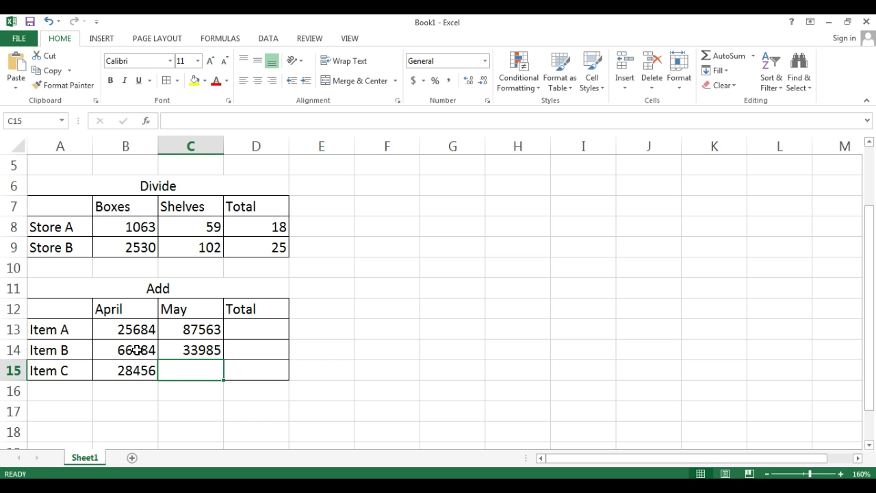
text(98)
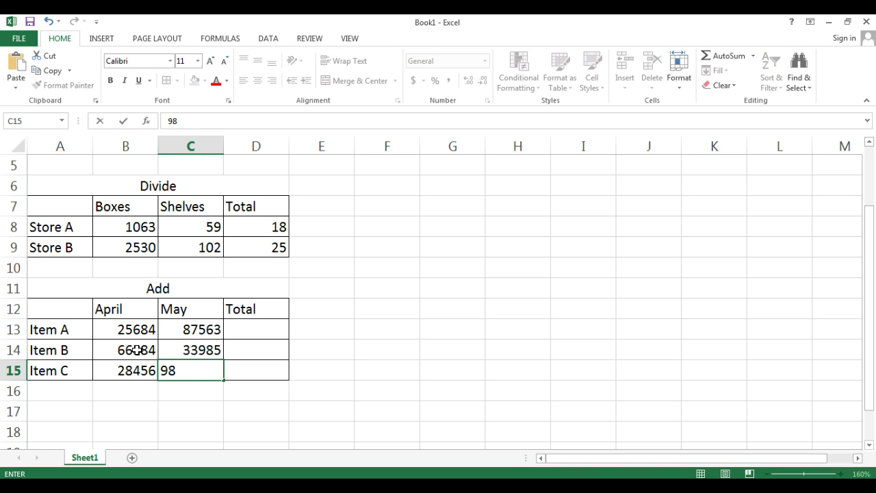
text(623)
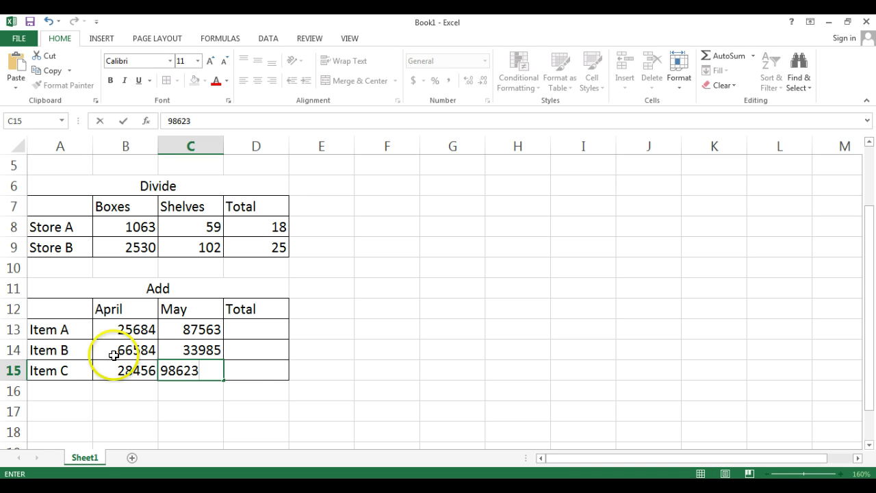
Total Item A's April and May values in D13 with the AutoSum Sum function over B13:C13
click(265, 327)
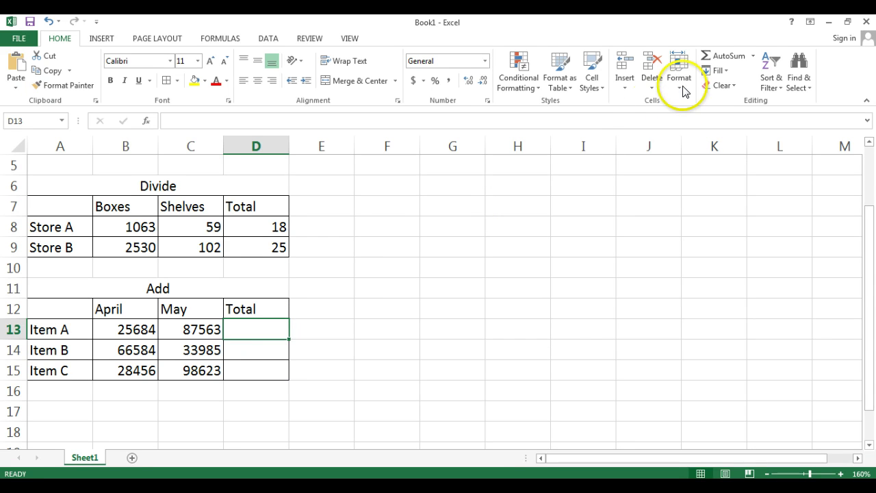
click(752, 56)
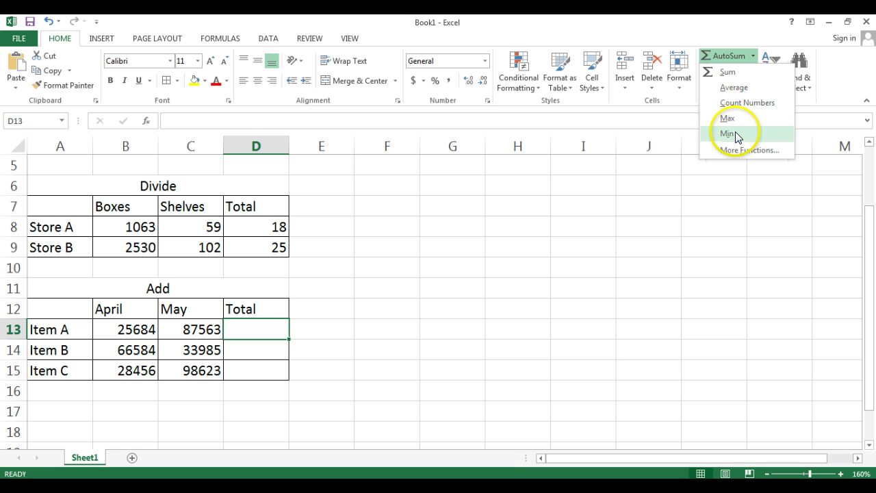
click(753, 56)
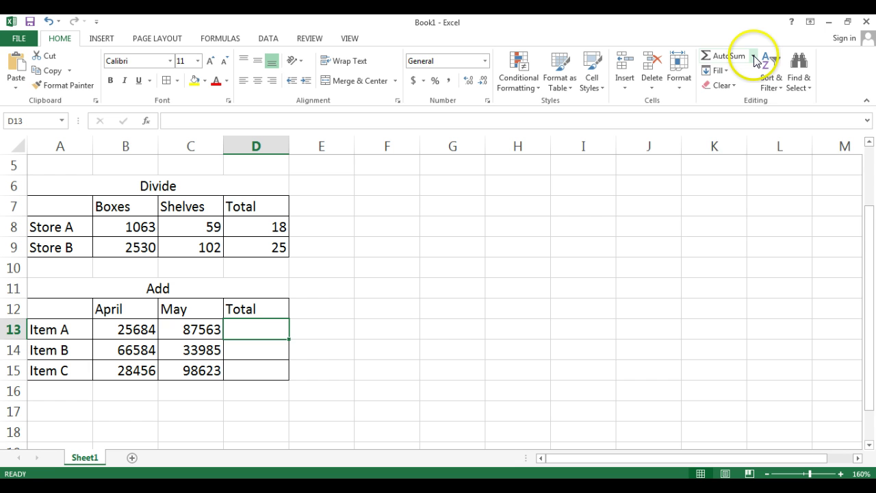
click(753, 58)
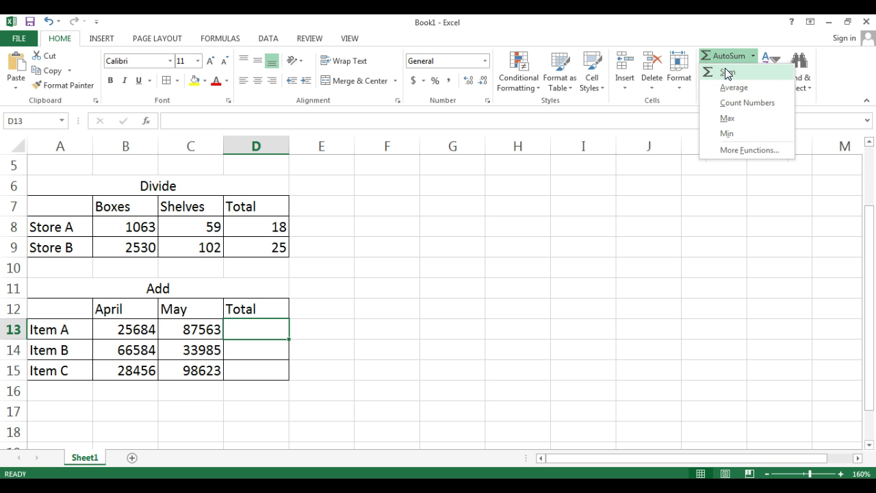
click(726, 73)
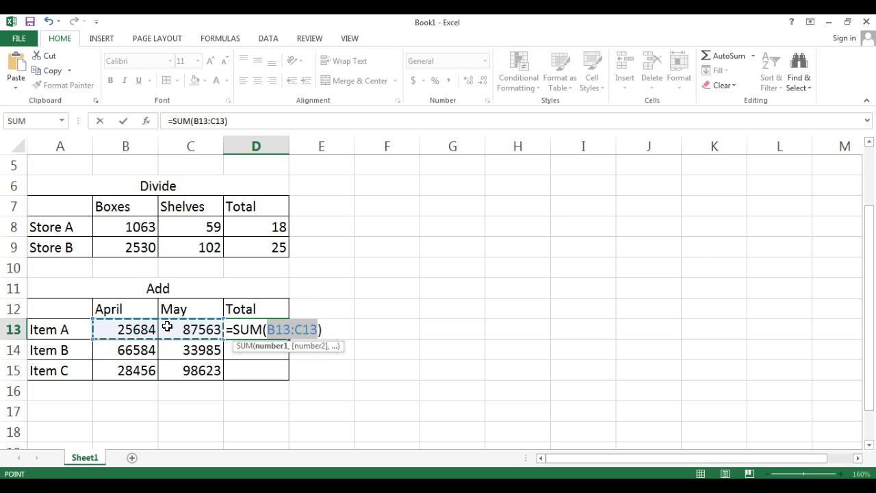
key(Return)
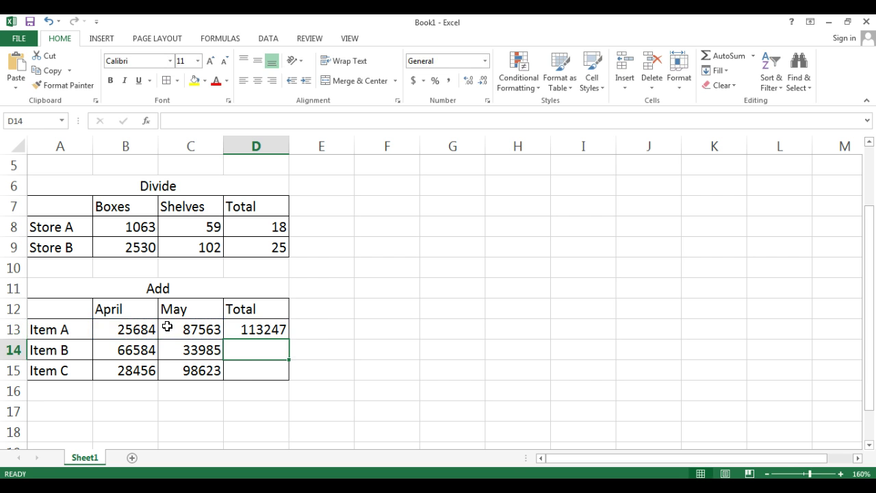
Fill the Item A total formula from D13 down to D15 for Items B and C
click(255, 330)
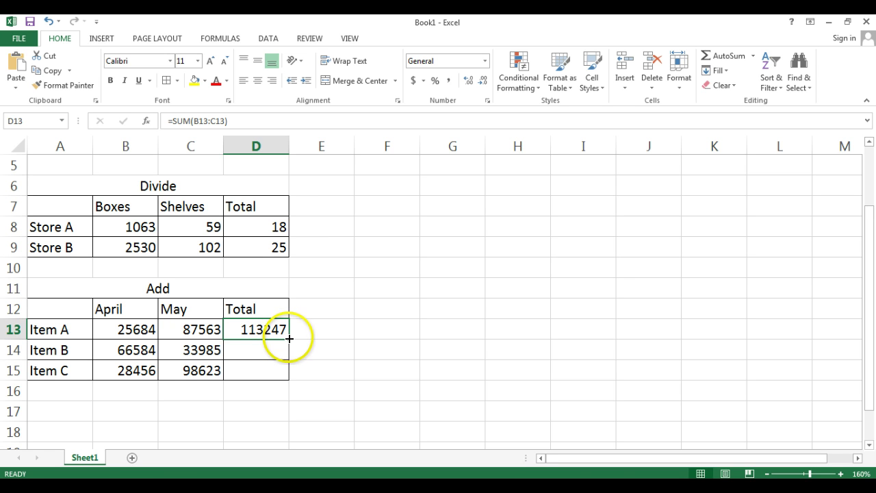
drag(289, 338, 289, 379)
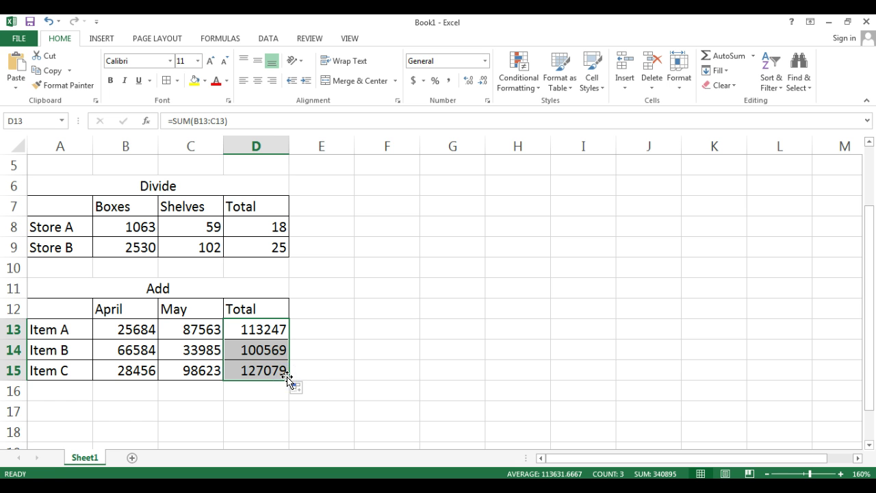
click(333, 341)
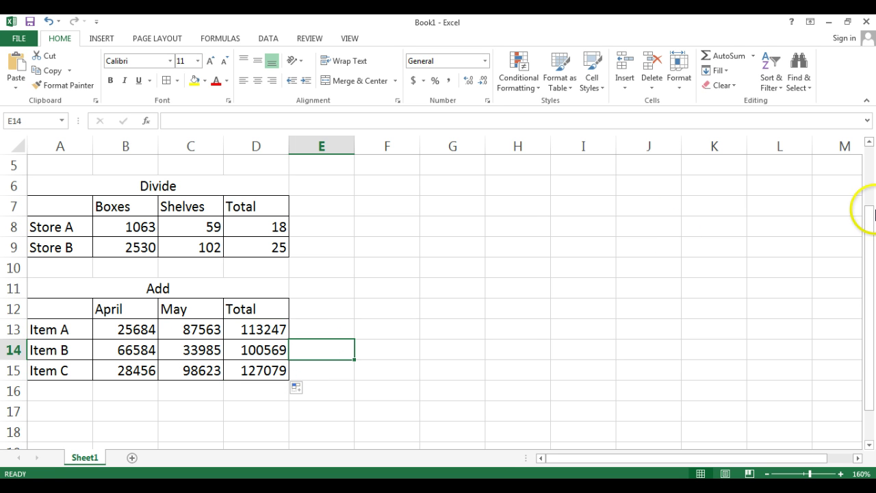
Start a fourth table below the Add table with the title Subtract in A17
click(869, 445)
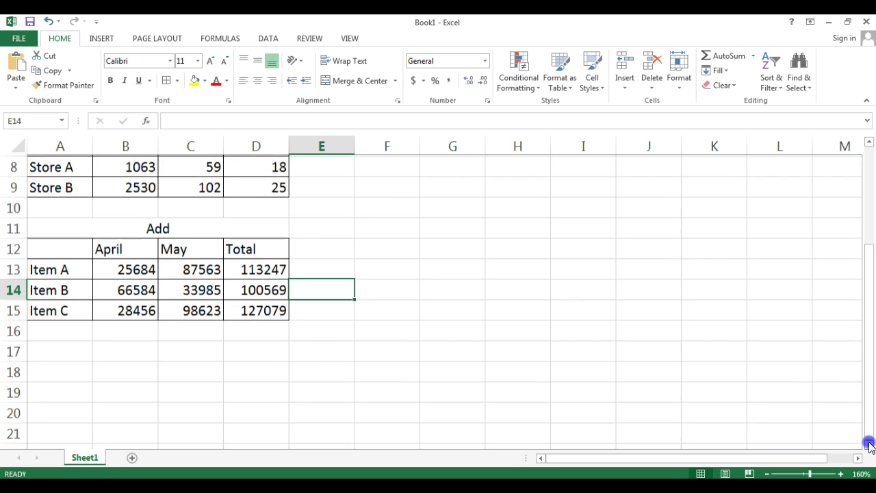
click(869, 445)
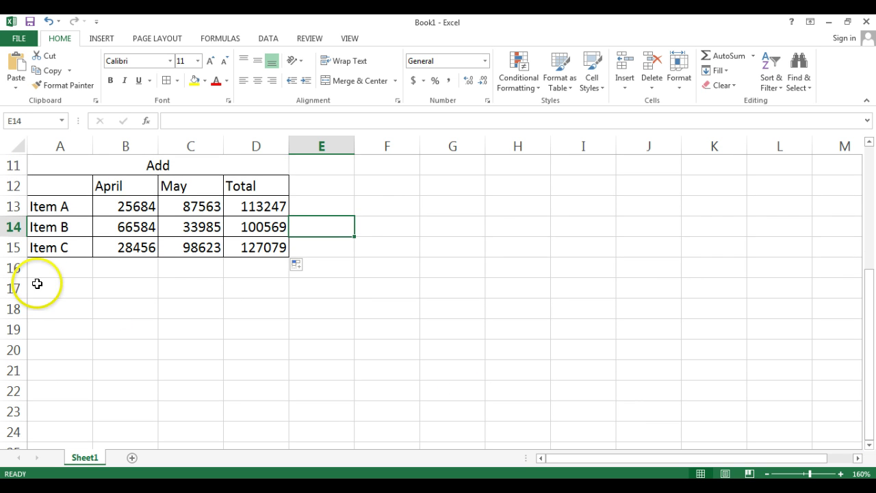
click(37, 285)
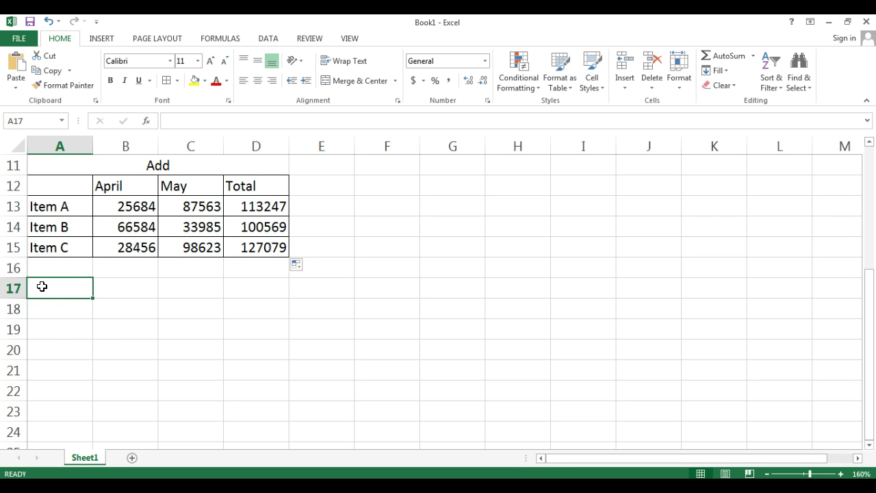
text(Subtt)
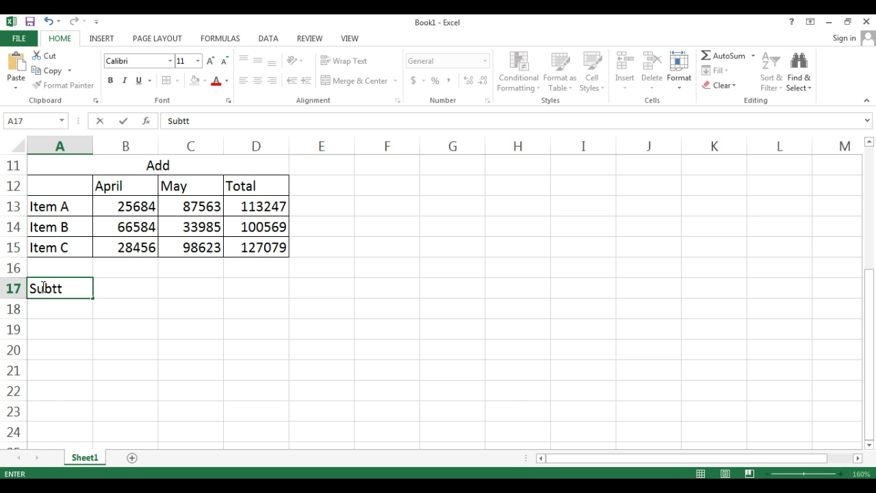
key(BackSpace)
text(ract)
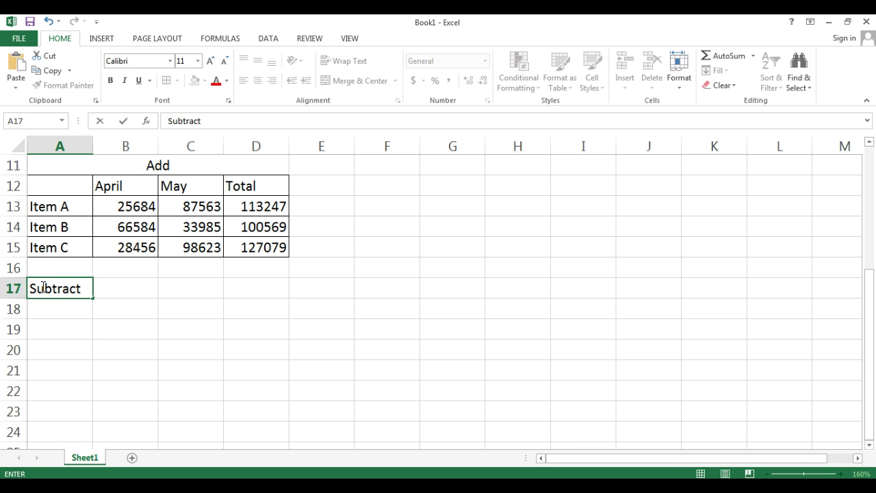
Enter the Subtract table's column headers Apples, Damaged and Total in cells B18 to D18
click(131, 305)
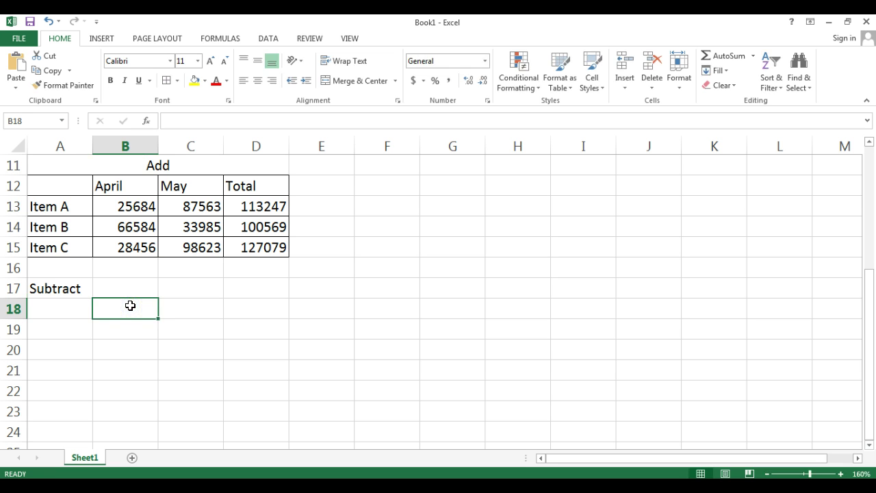
text(Apples)
key(Tab)
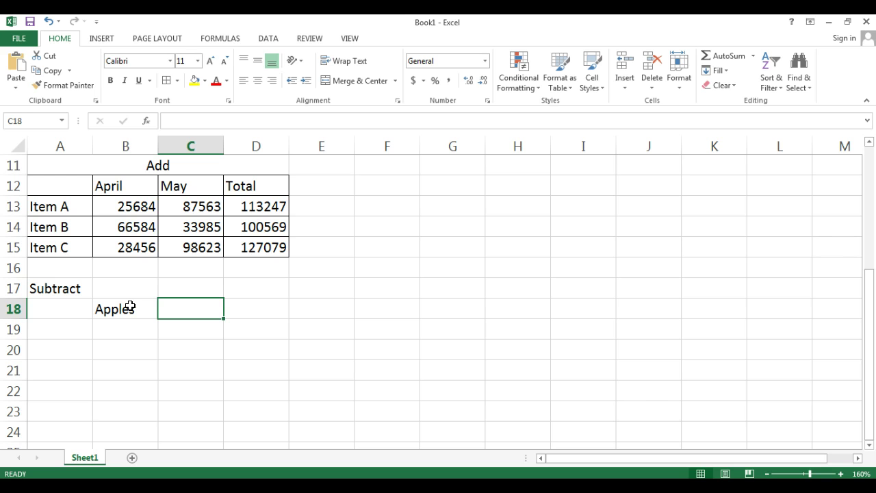
text(Damaged)
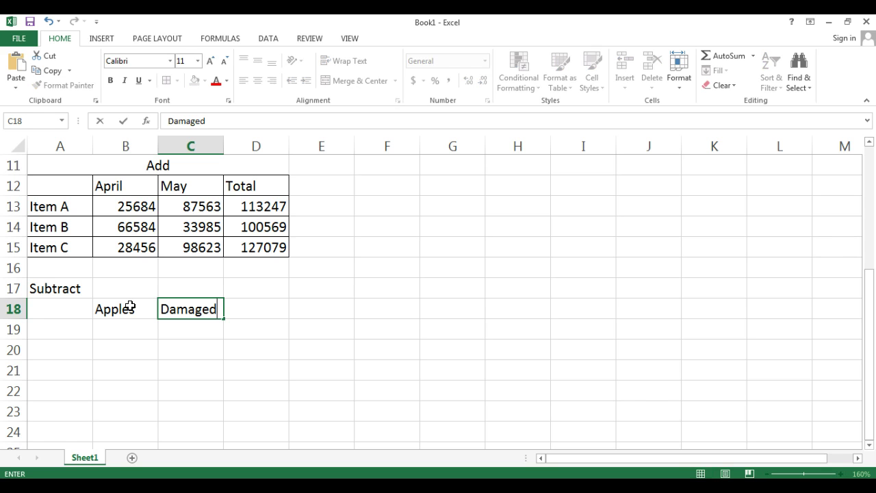
key(Tab)
text(Total)
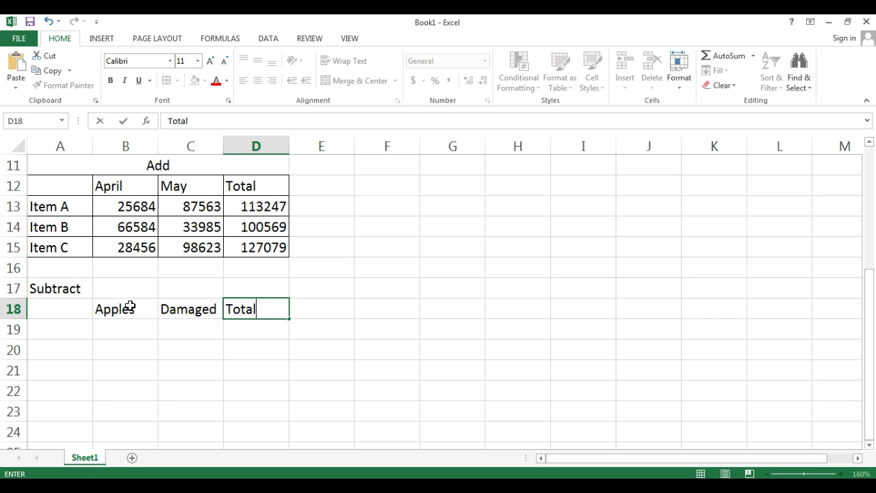
Enter the Subtract table's row labels Week 1 in A19 and Week 2 in A20
click(57, 326)
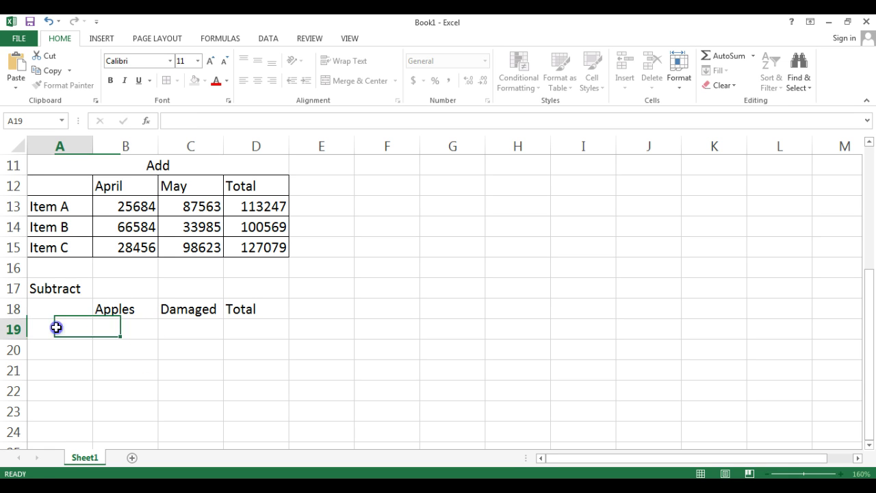
text(Week 1)
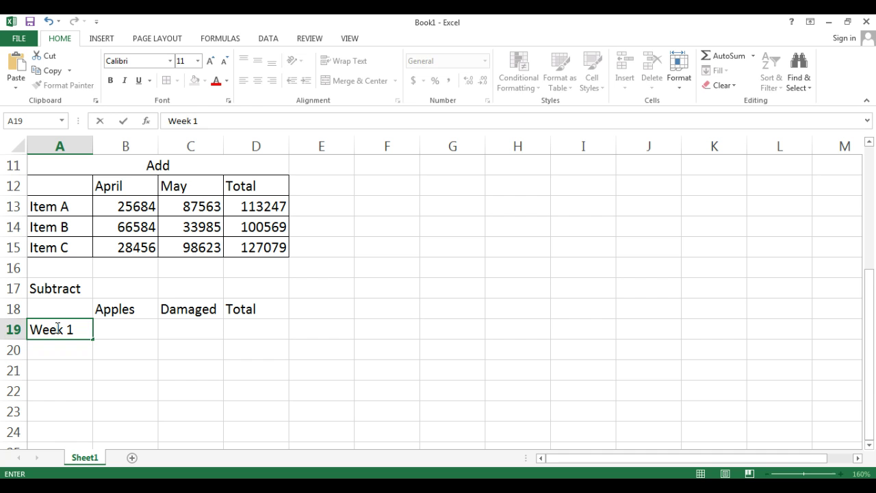
key(Return)
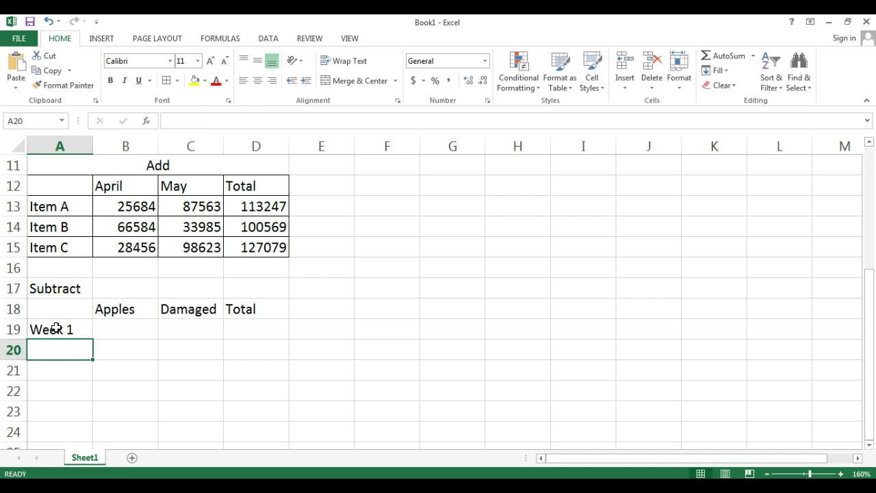
text(Week 2)
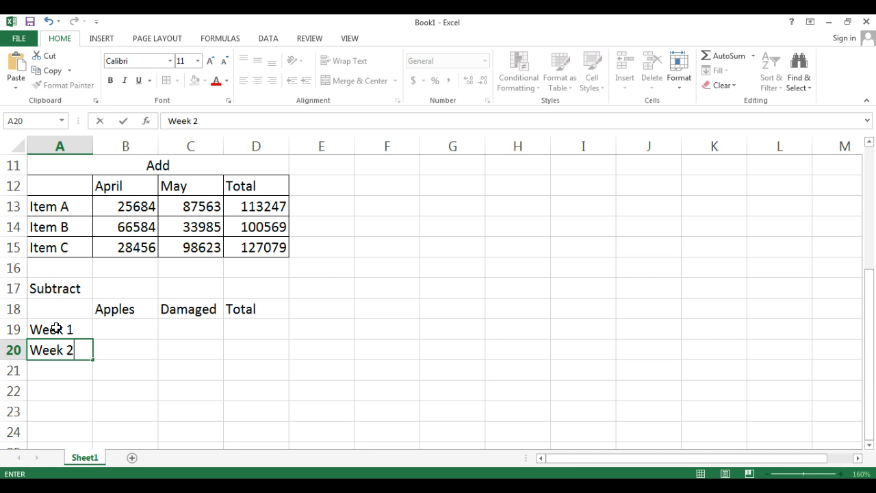
Merge and center the Subtract title across A17:D17 and apply borders to all cells in A18:D20
click(51, 288)
drag(51, 288, 260, 293)
click(364, 81)
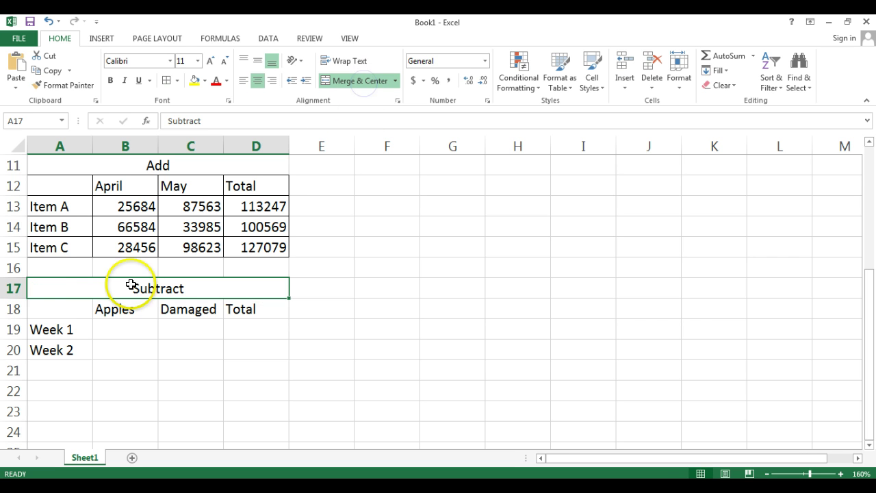
drag(61, 308, 252, 344)
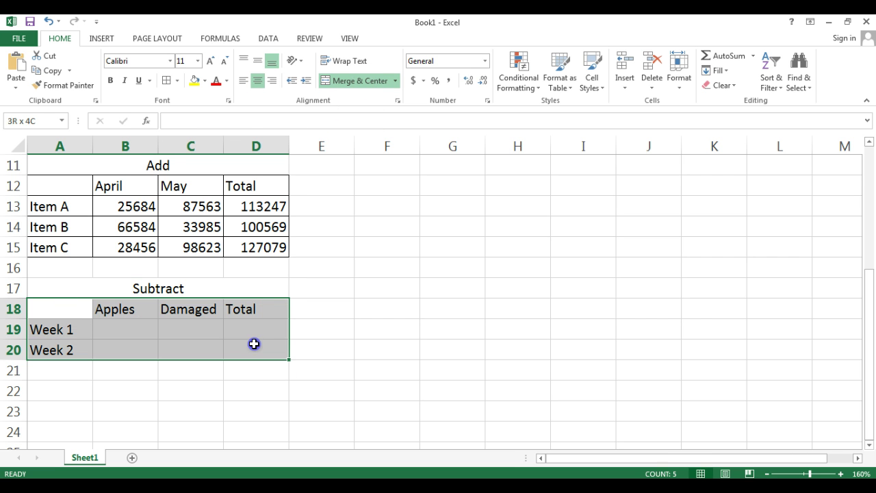
click(169, 81)
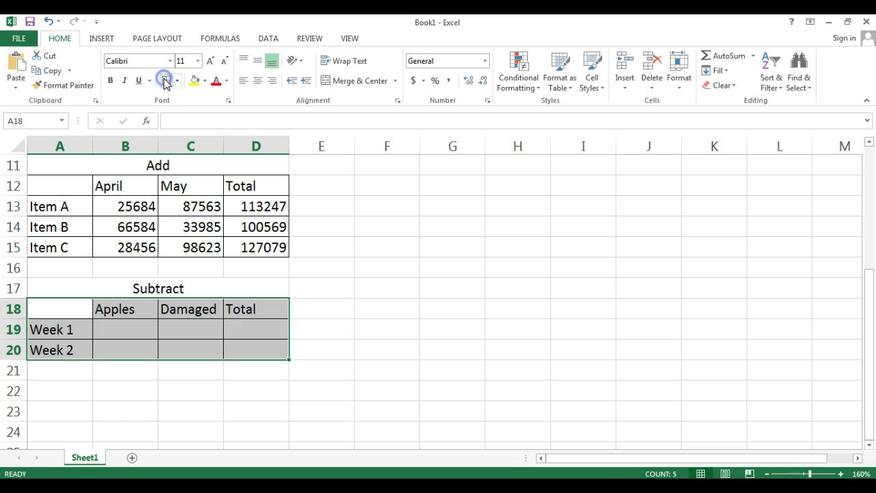
Fill in the Apples and Damaged values: 468 and 258 for Week 1, 732 and 84 for Week 2
click(113, 336)
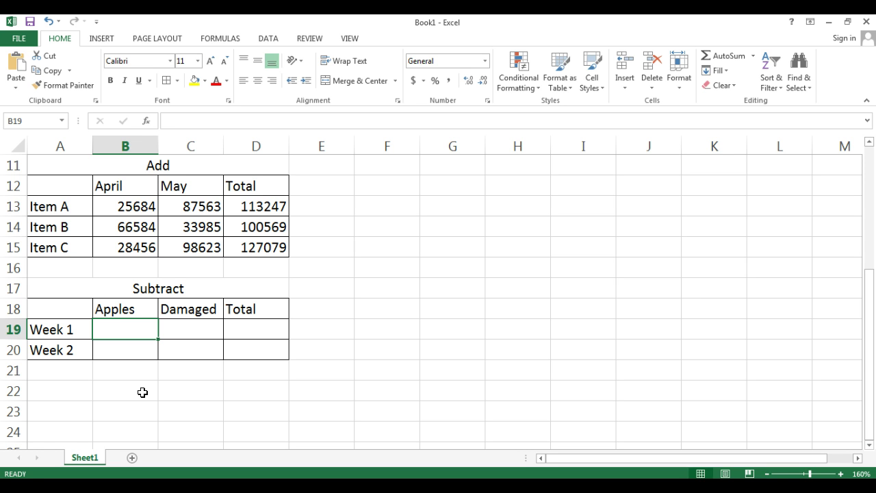
text(468)
key(Tab)
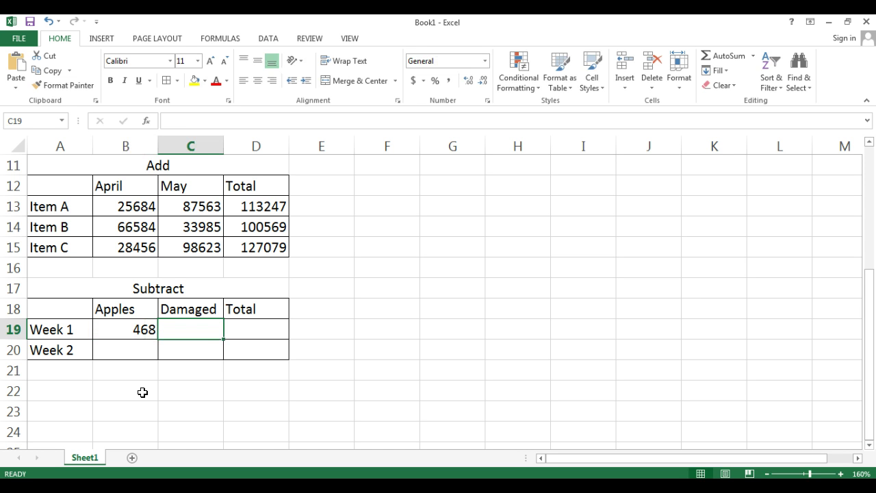
text(258)
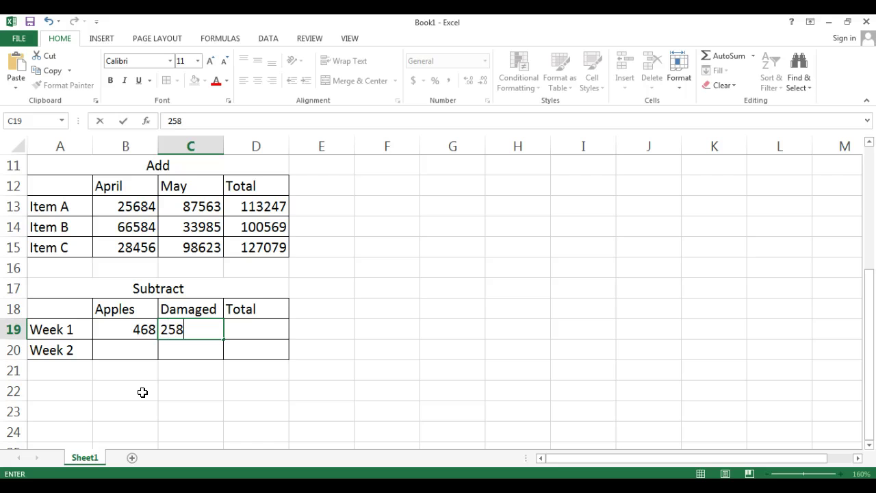
click(112, 349)
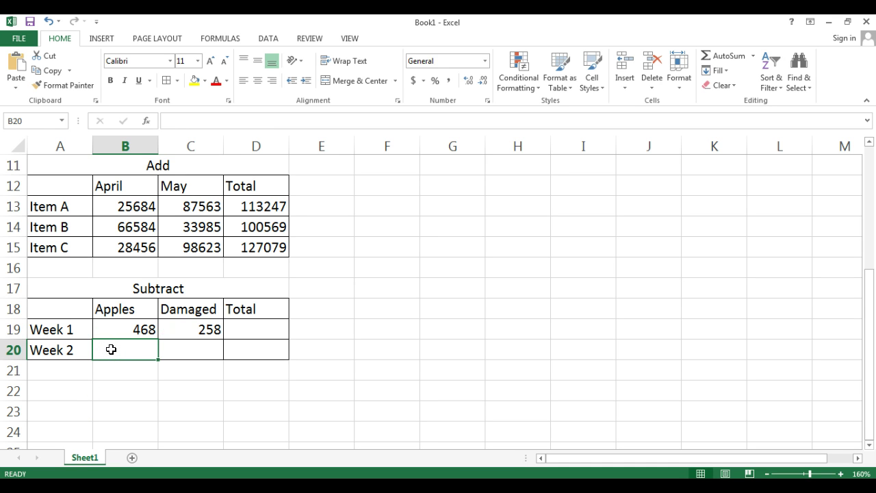
text(732)
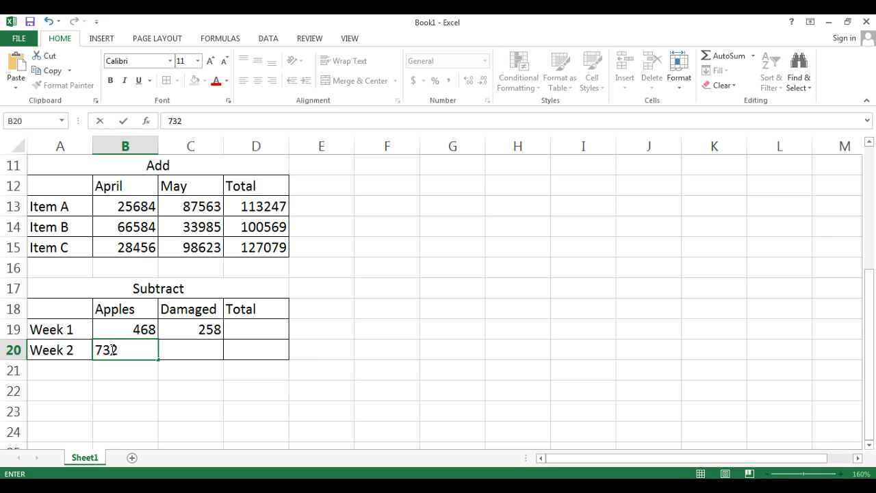
key(Tab)
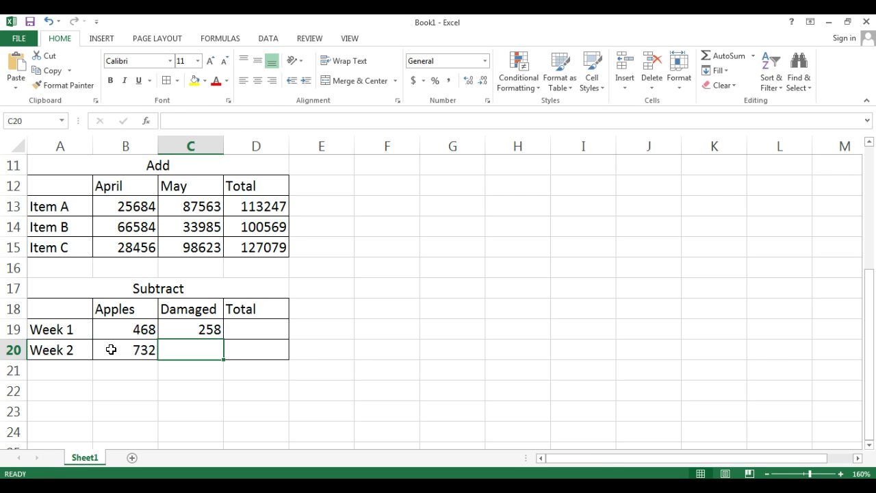
text(84)
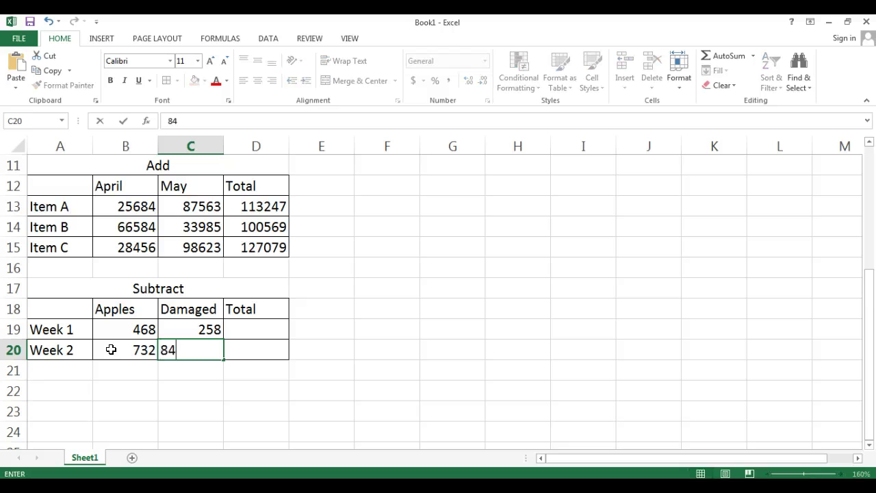
Calculate the Week 1 total in D19 by subtracting damaged from apples with the formula =B19-C19
click(253, 326)
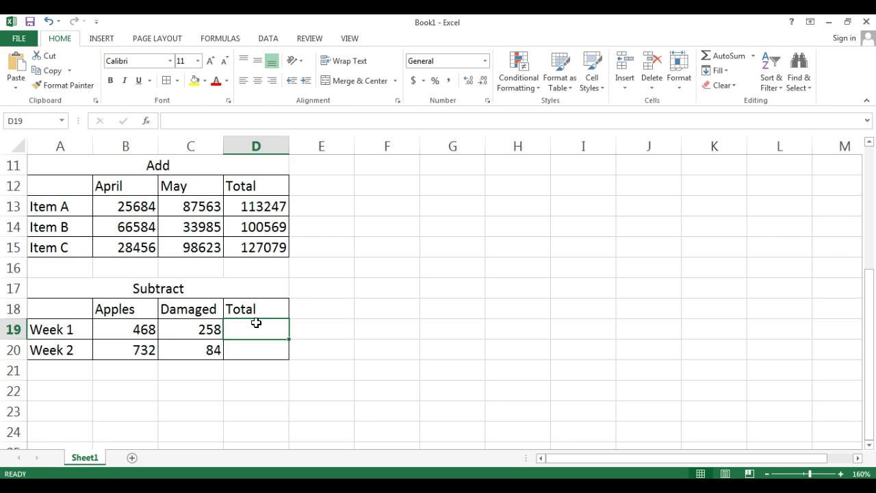
text(=)
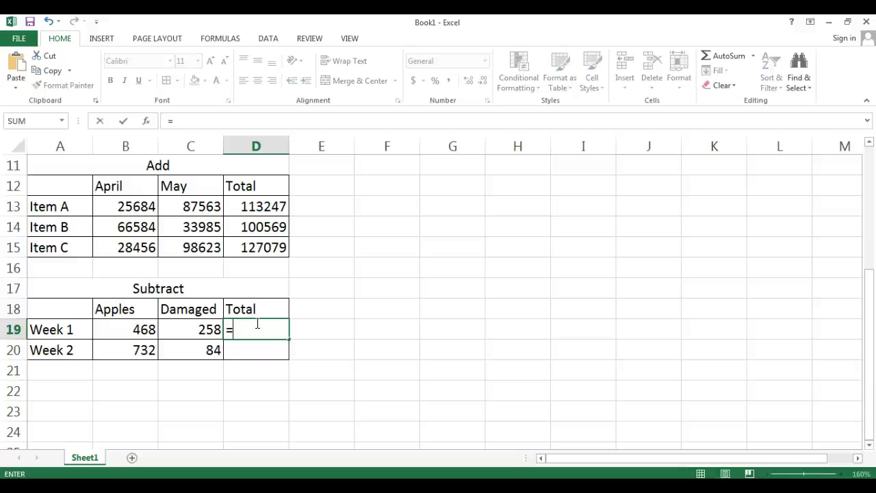
click(103, 330)
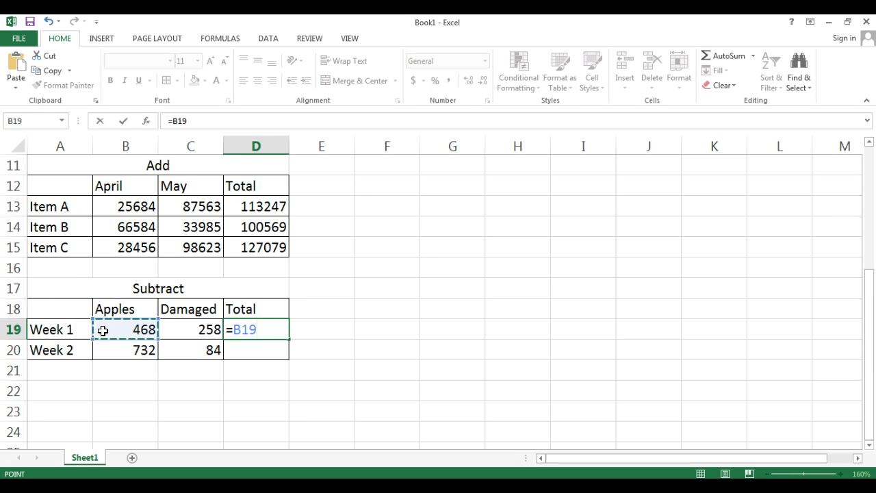
text(-)
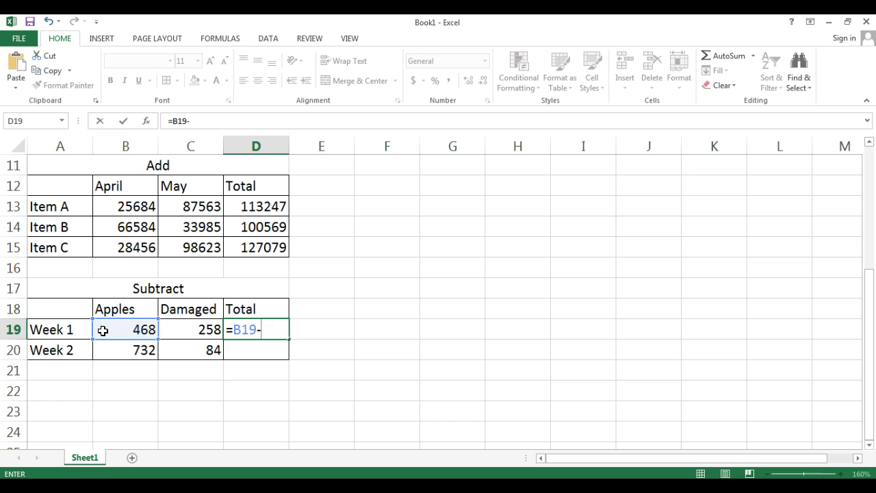
click(178, 332)
key(Return)
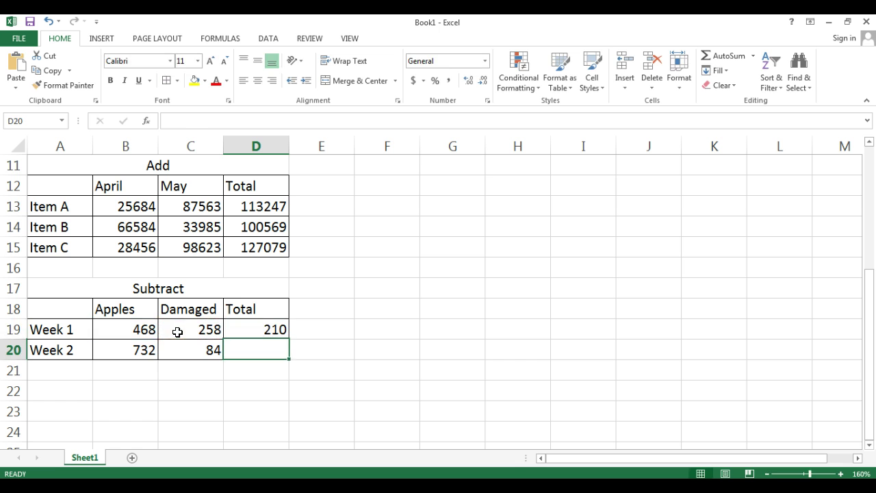
Fill the Week 1 subtraction formula from D19 down to D20 for Week 2
click(252, 328)
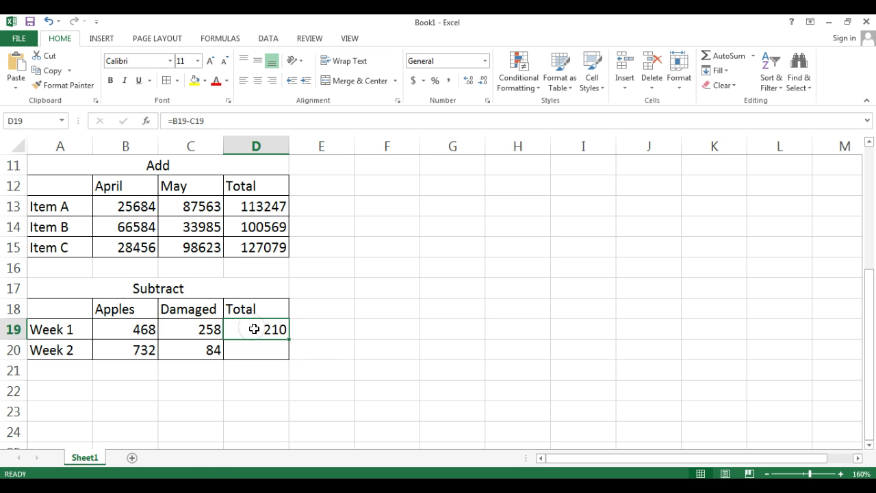
drag(288, 339, 288, 354)
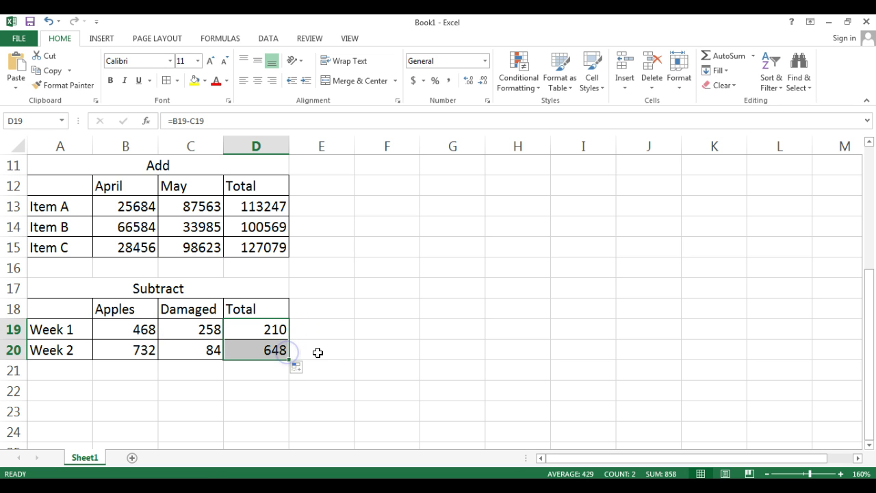
click(317, 352)
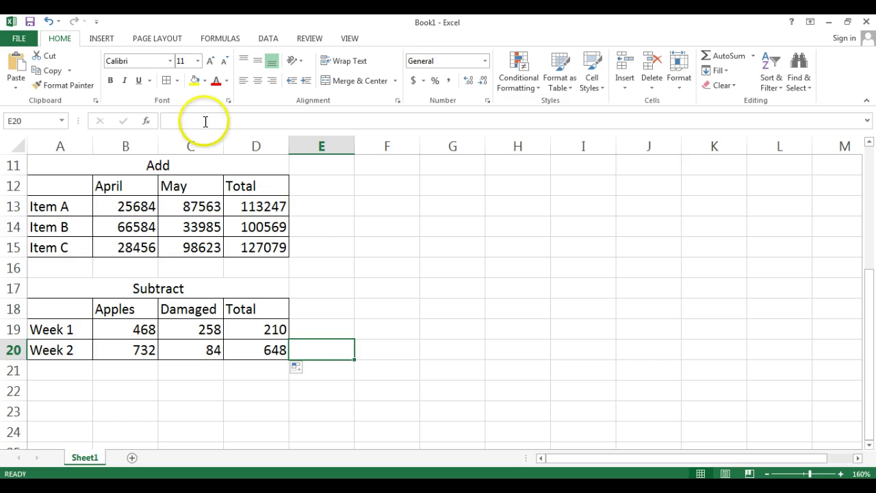
Insert a page footer with the author's full name in its center section
click(102, 40)
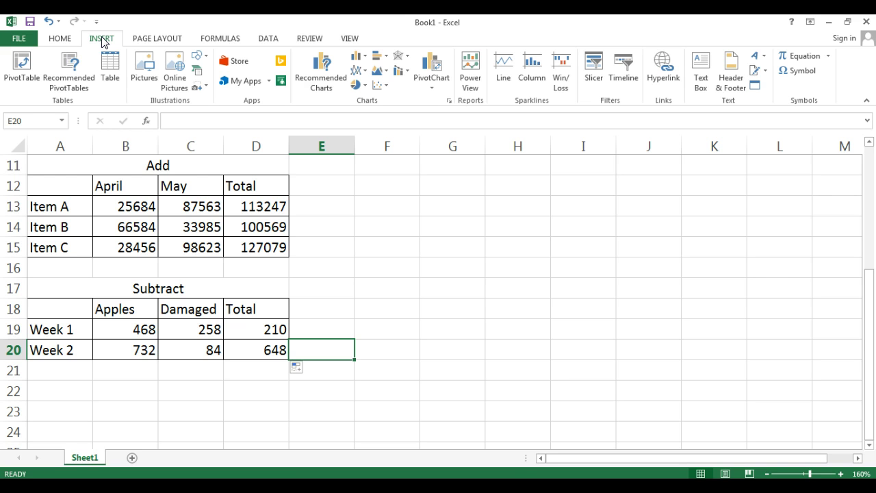
click(731, 72)
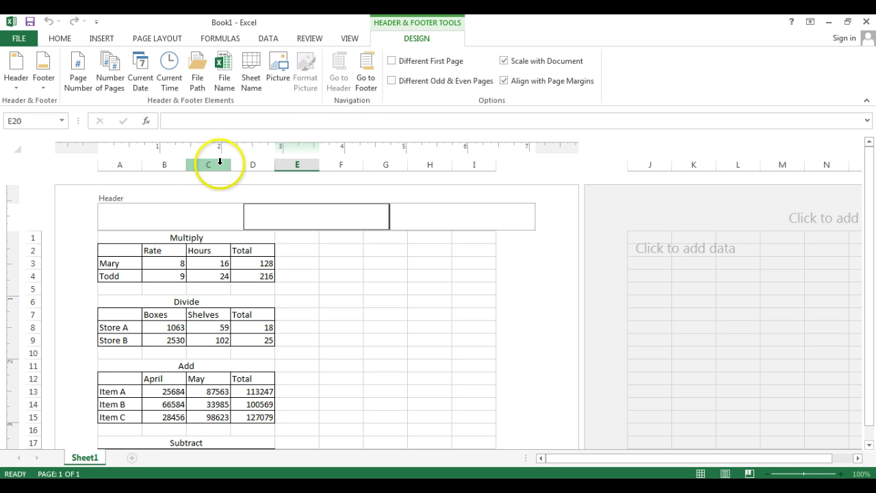
click(367, 83)
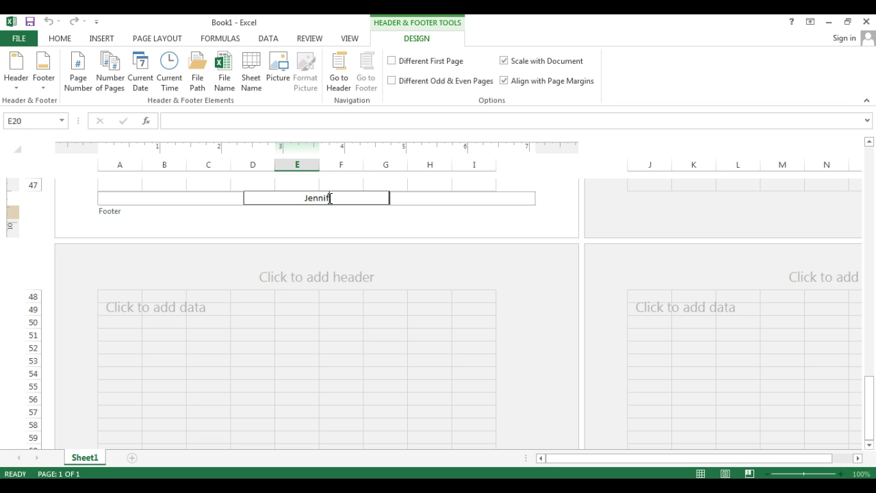
text(Schmits)
key(BackSpace)
text(z)
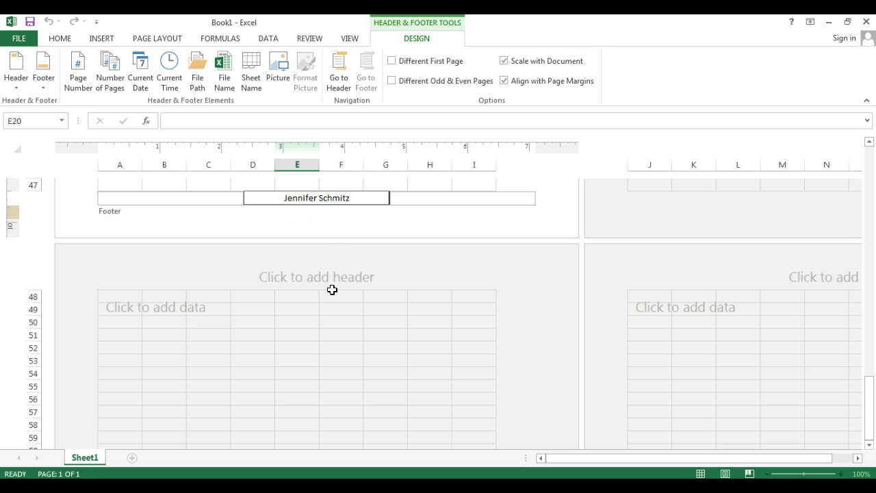
click(307, 335)
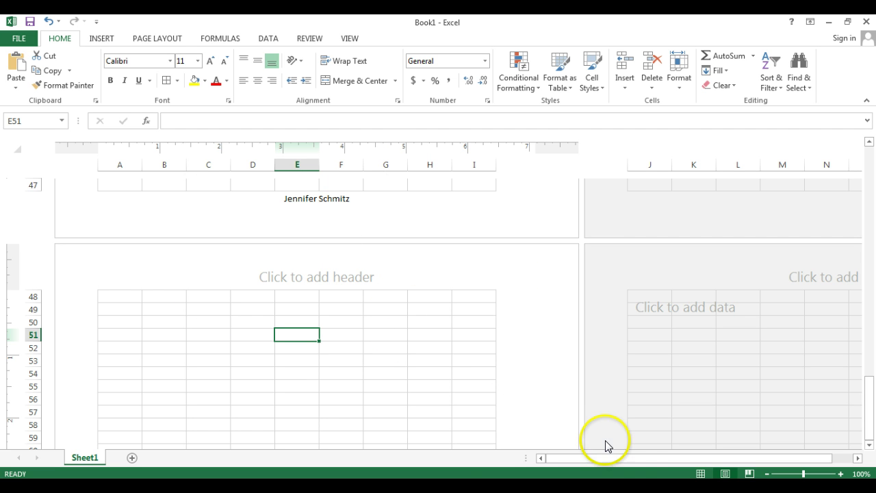
Switch the worksheet back to Normal view and return to the tables beginning at row 1
click(698, 474)
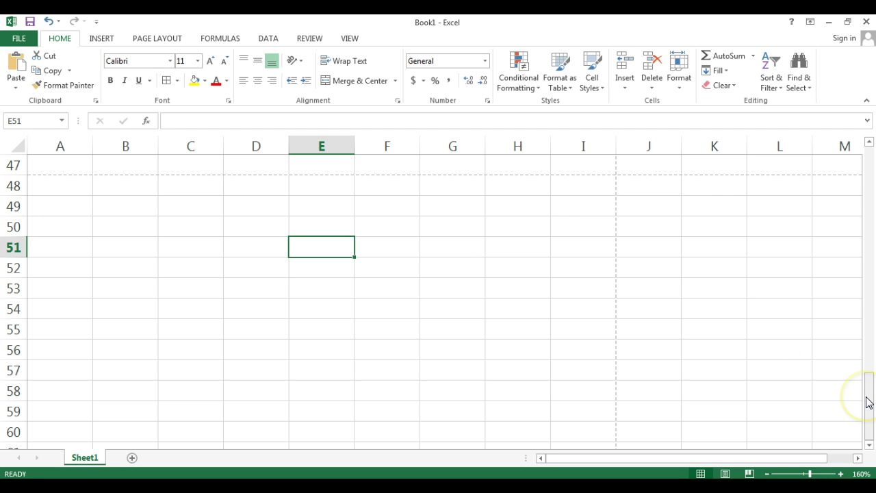
drag(868, 402, 874, 165)
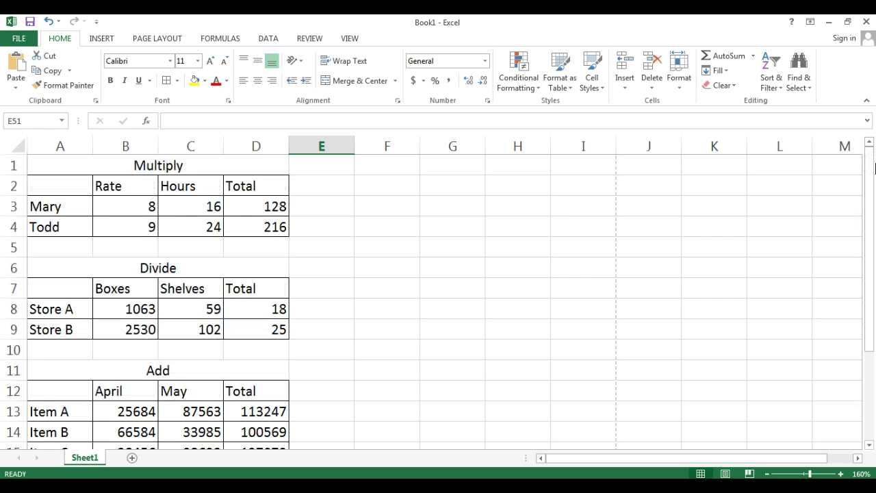
mouse_move(873, 167)
mouse_down()
mouse_move(866, 293)
mouse_move(872, 173)
mouse_up()
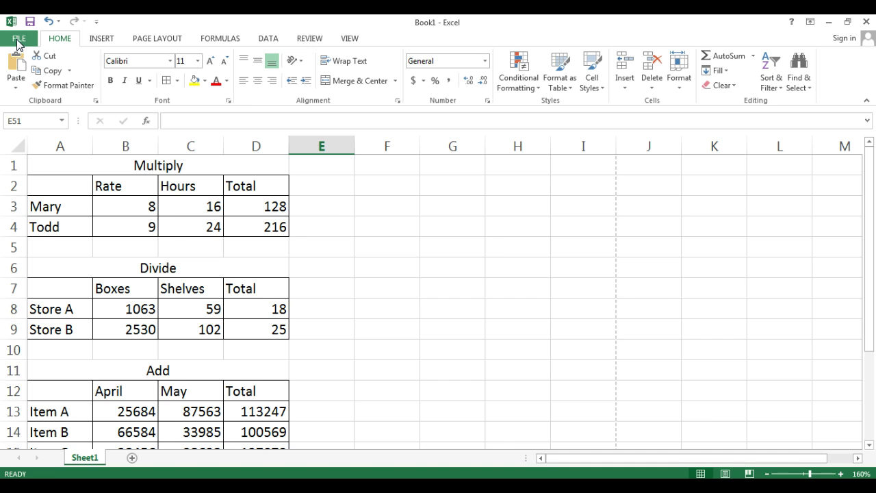
Check the sheet's print preview and open the Save As options for the workbook
click(18, 41)
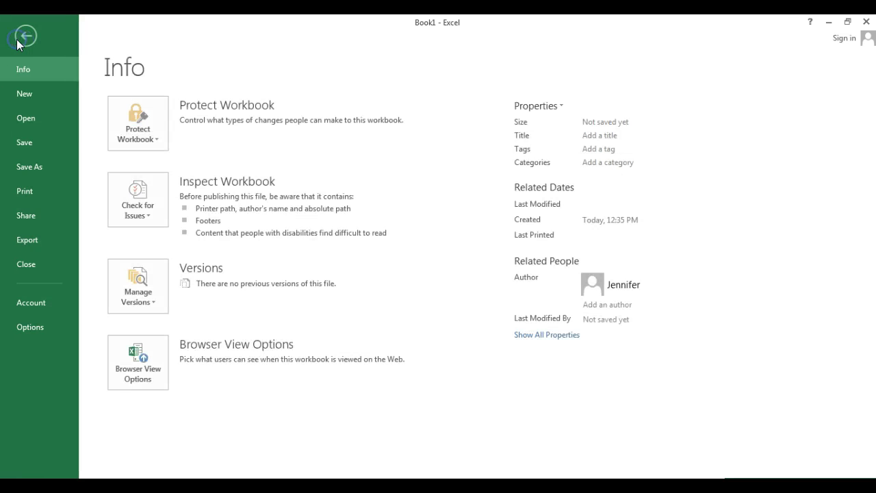
click(24, 195)
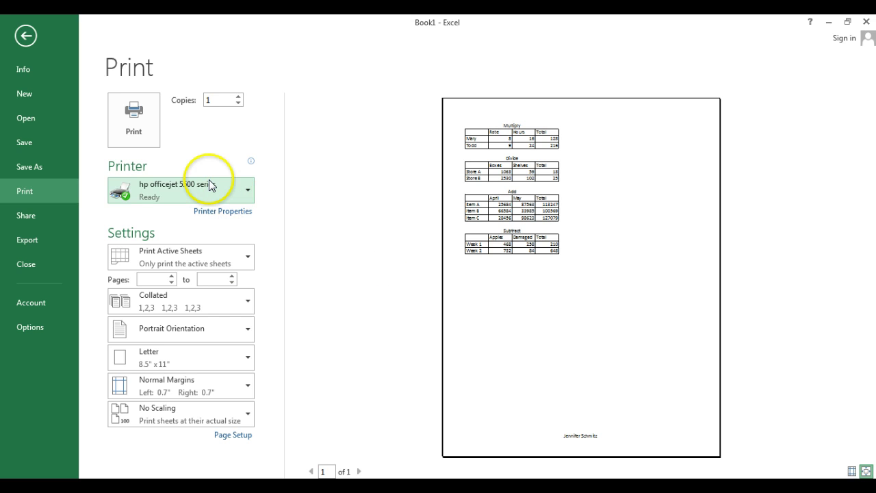
click(36, 166)
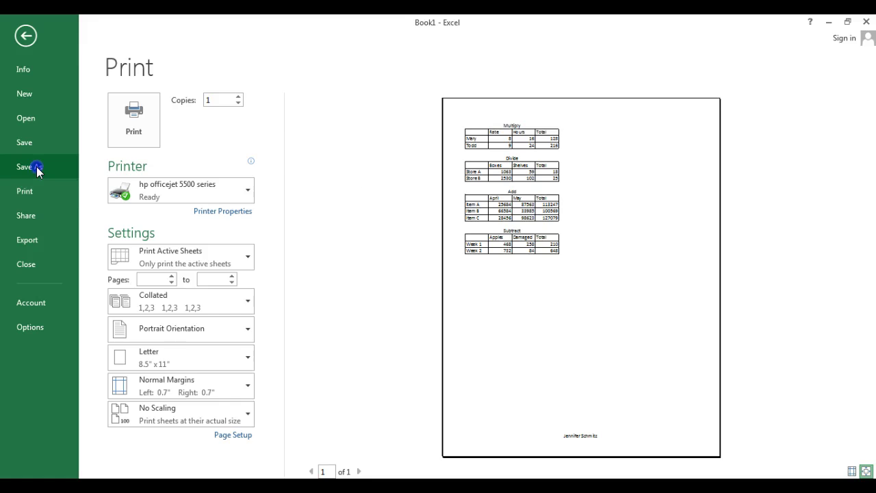